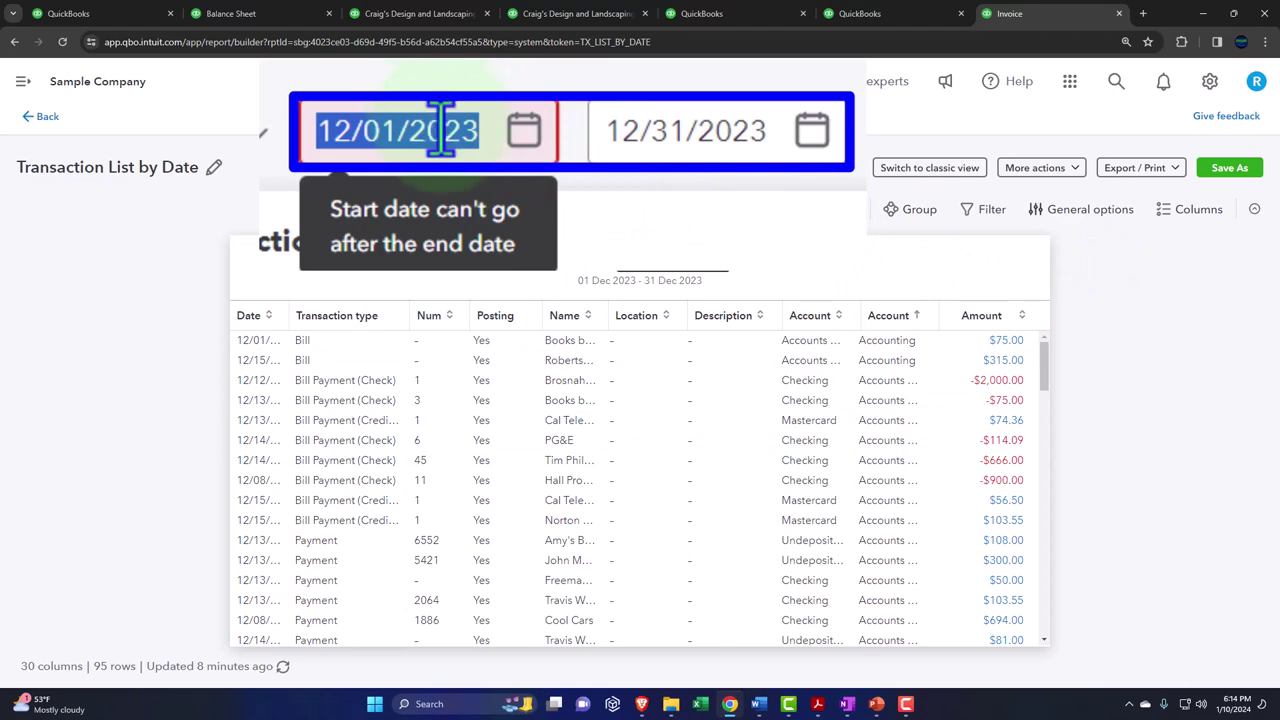
# Step: Export the Transaction List by Date report for 12/01/2023 to 12/31/2023 to Excel
pyautogui.click(608, 251)
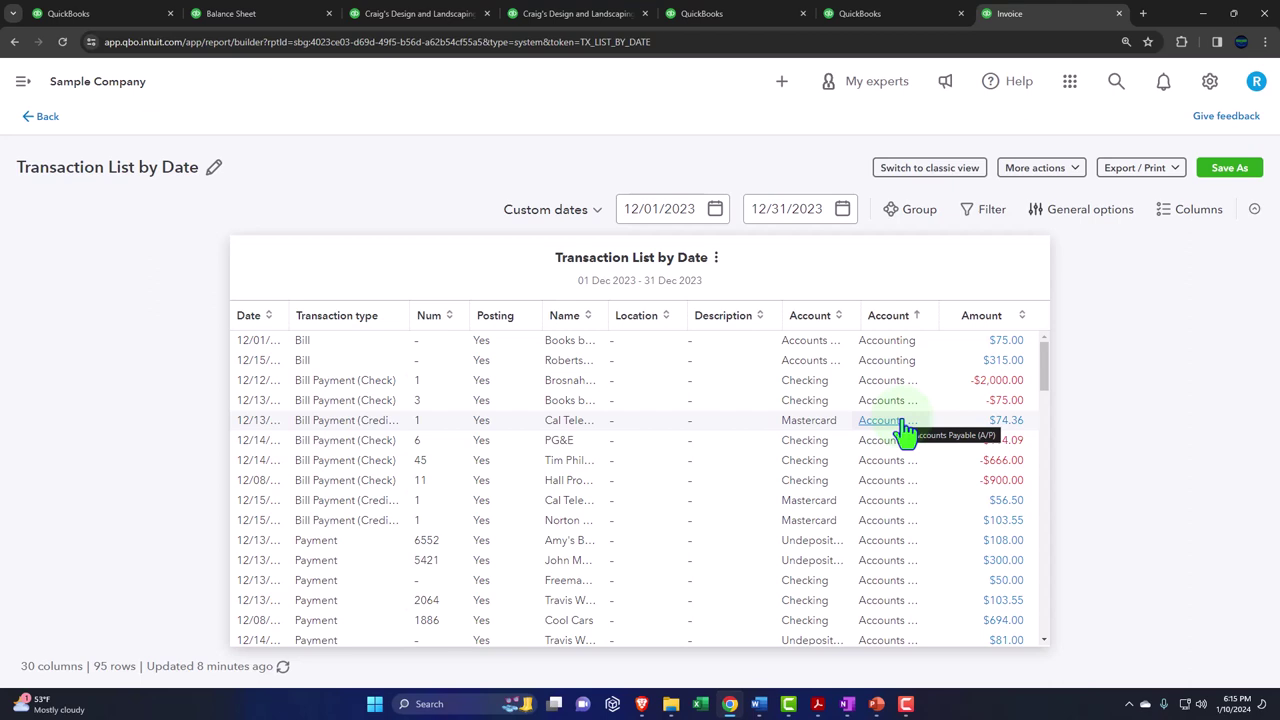
pyautogui.scroll(-5, 902, 432)
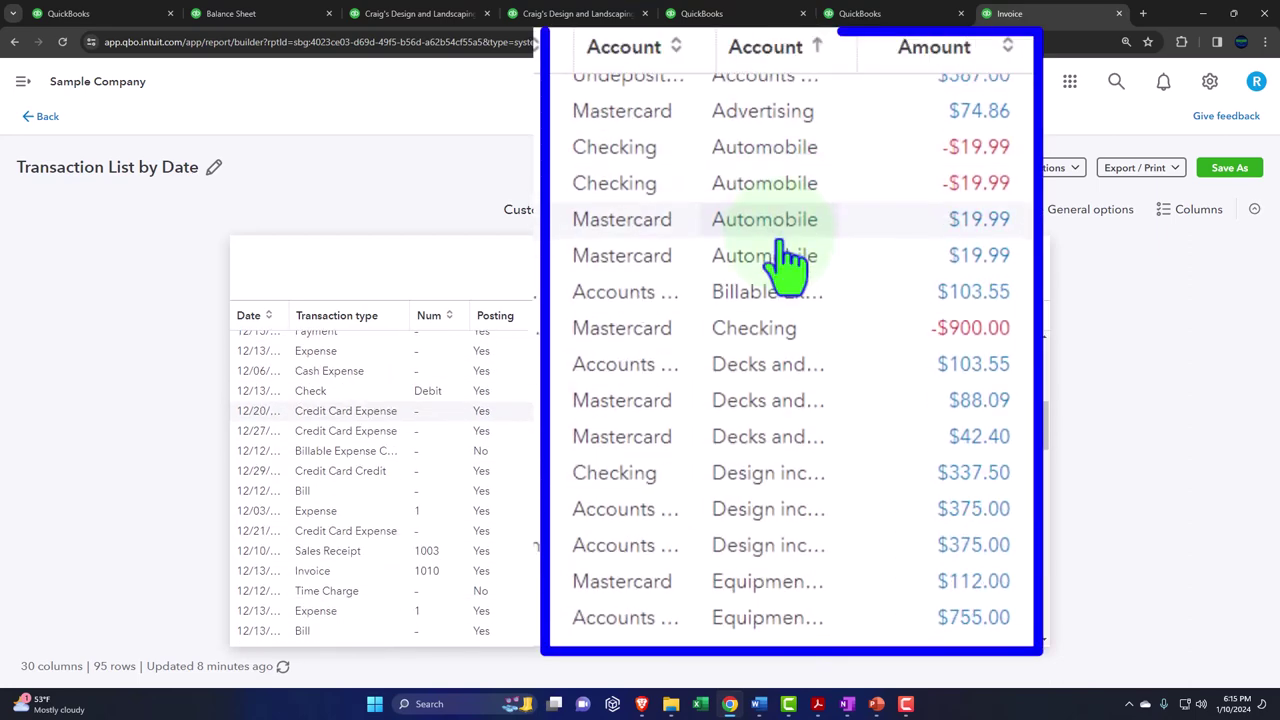
pyautogui.scroll(-6, 790, 260)
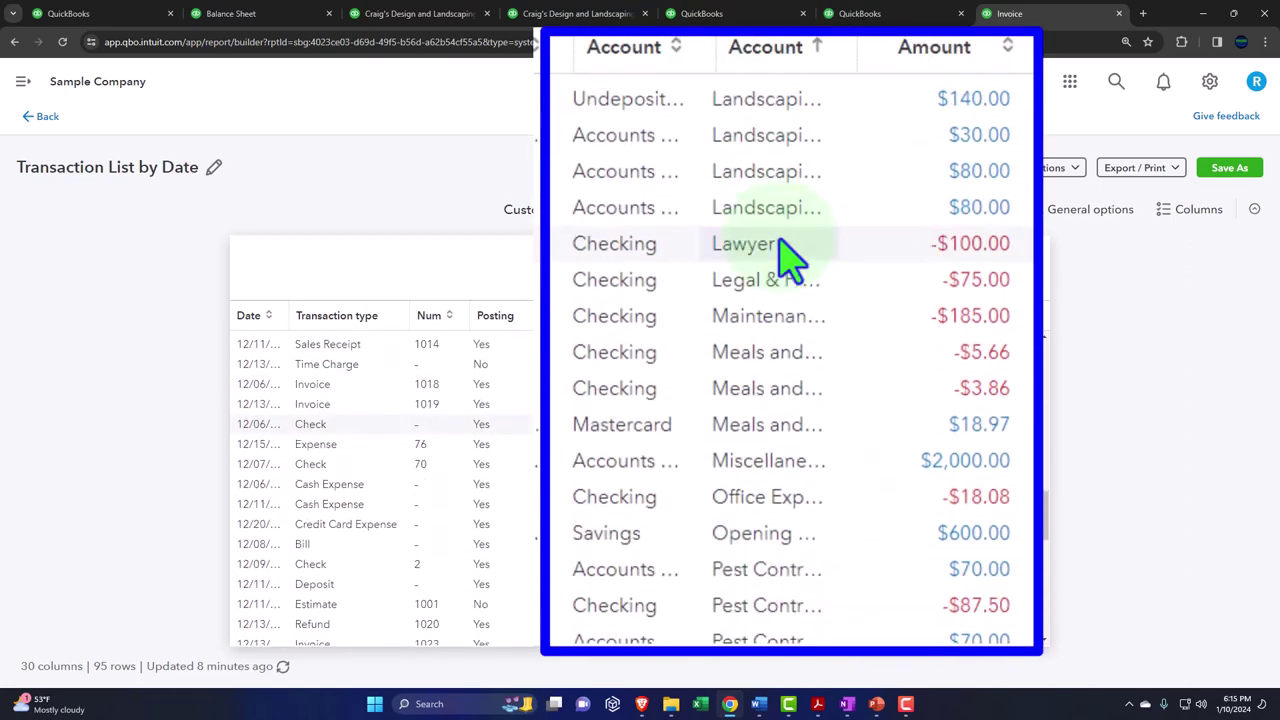
pyautogui.scroll(-5, 788, 262)
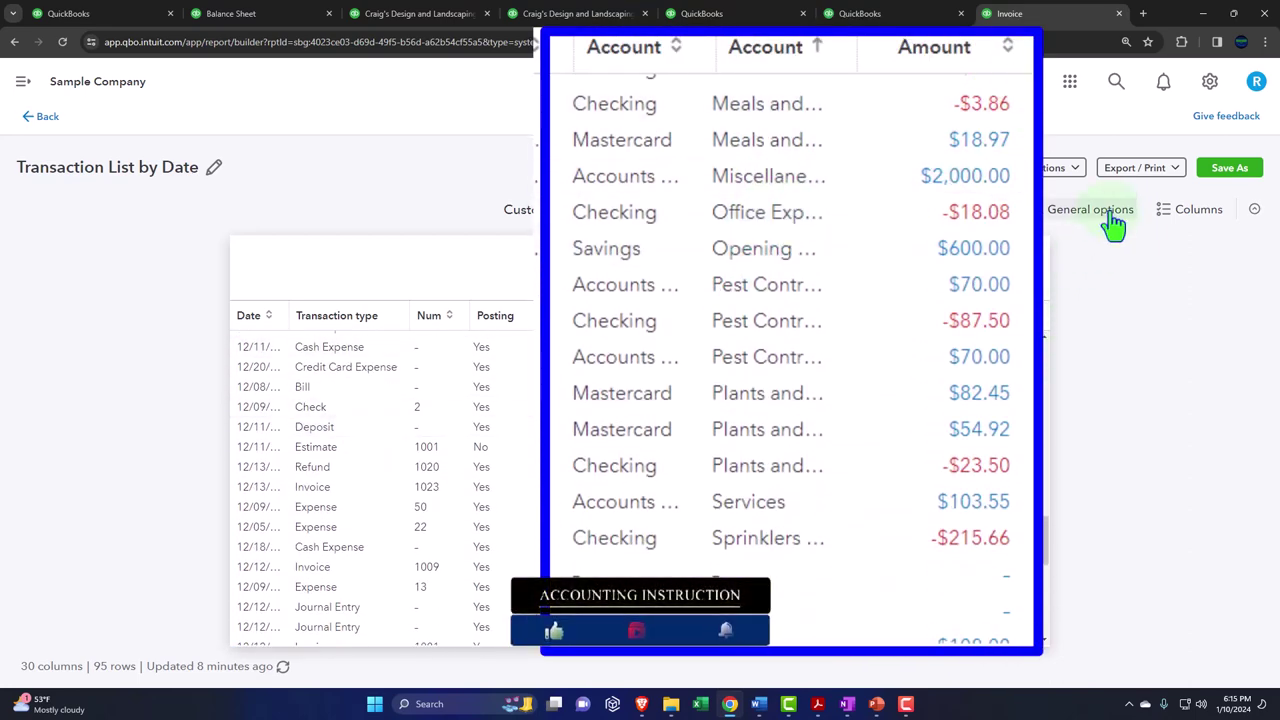
pyautogui.click(1155, 170)
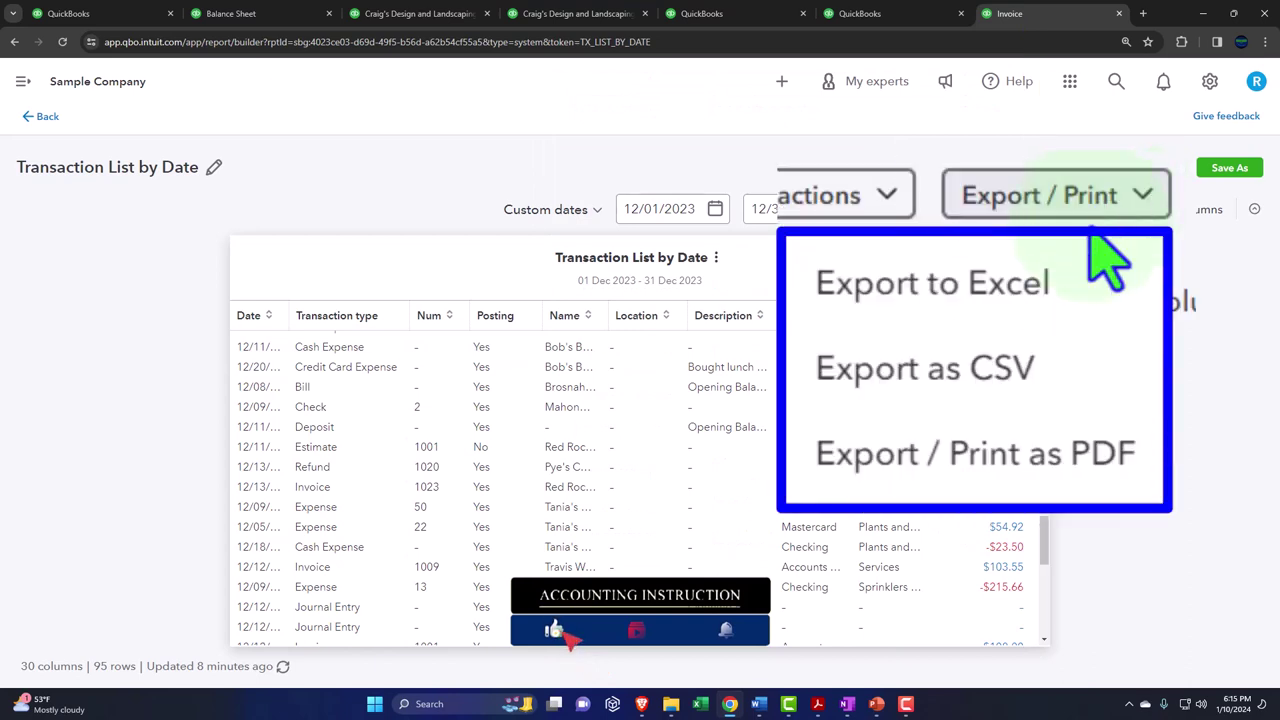
pyautogui.click(1063, 280)
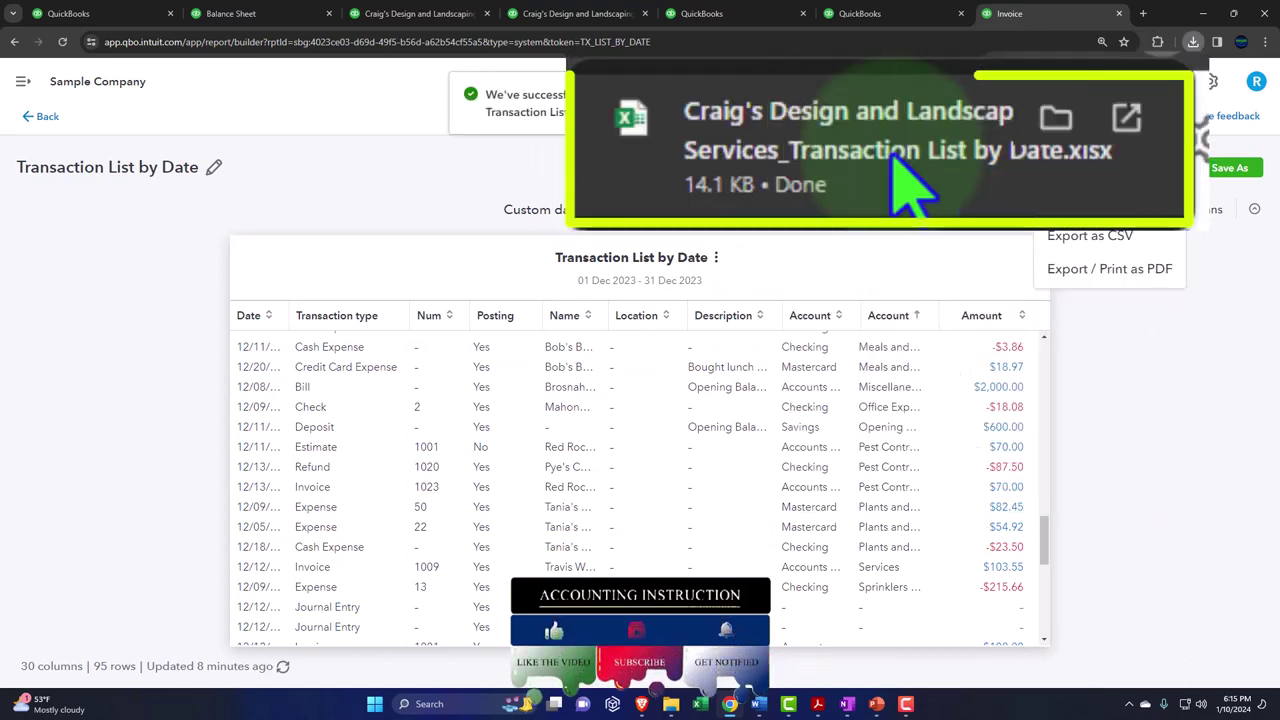
# Step: Open the exported Transaction List by Date workbook in Excel, maximize it and enable editing
pyautogui.click(1103, 94)
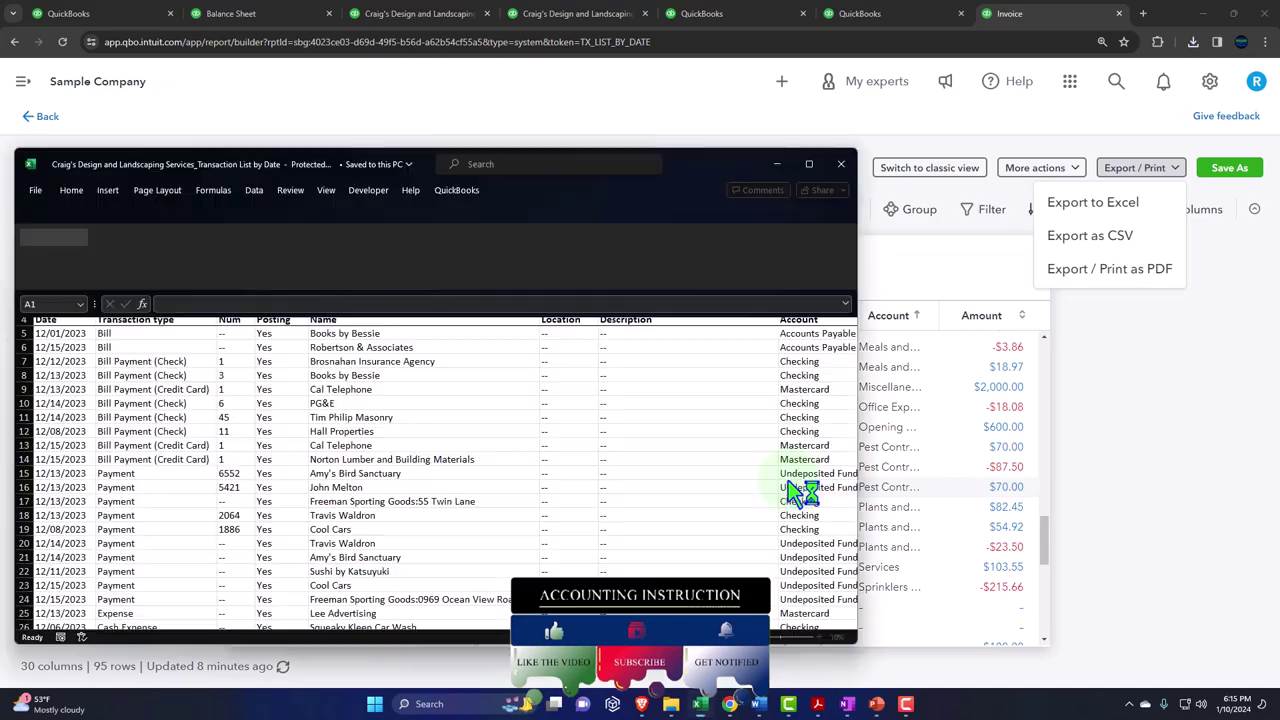
pyautogui.click(808, 168)
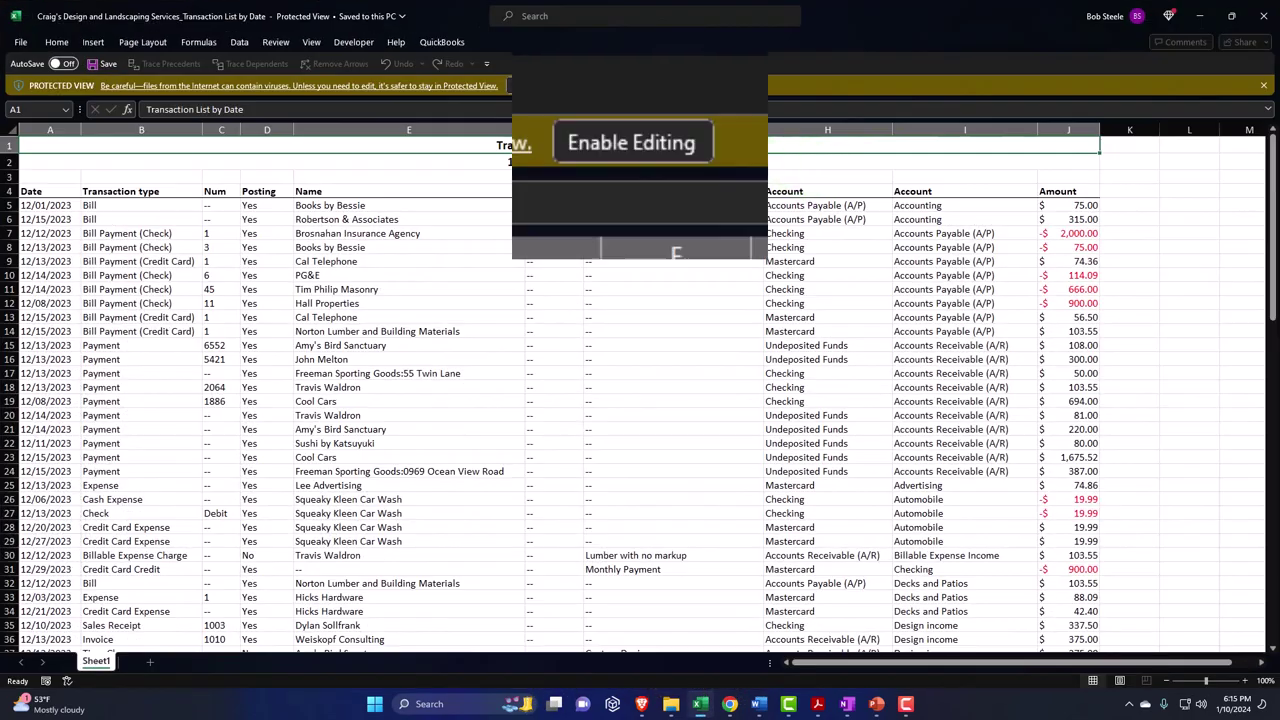
pyautogui.click(539, 84)
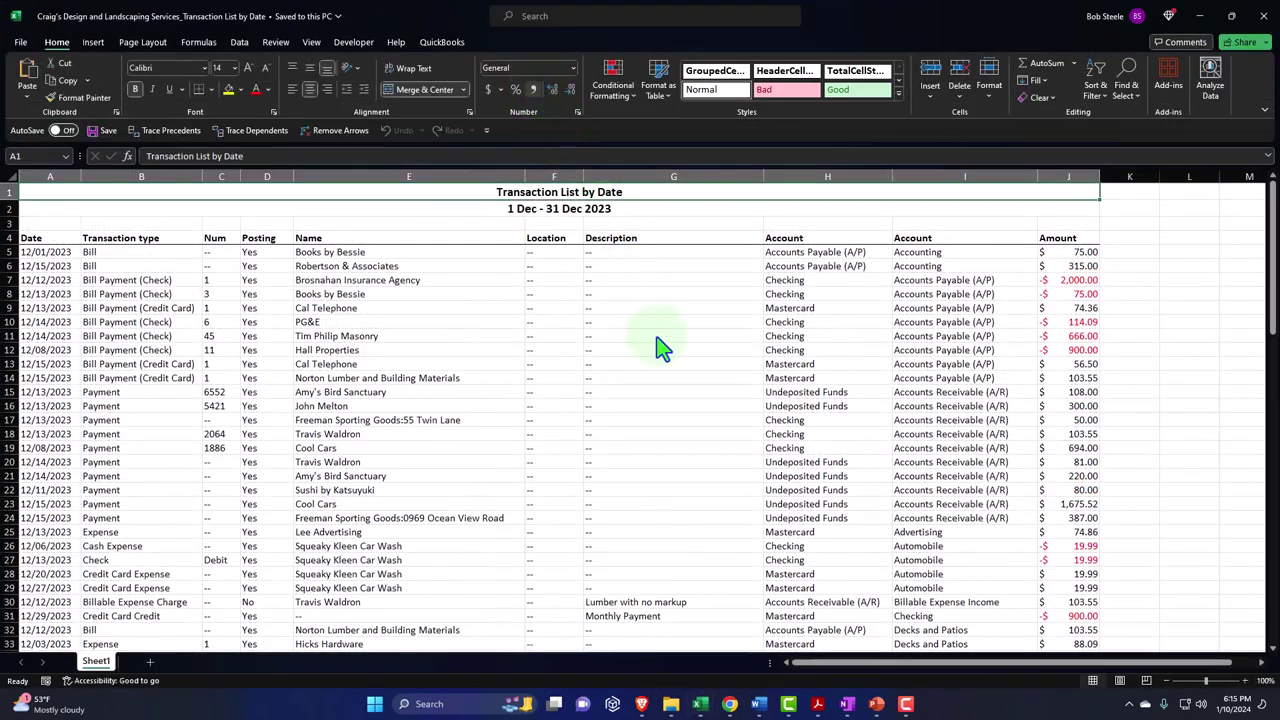
# Step: Enter a COUNT formula in cell B101 covering the transaction types in B5:B99
pyautogui.click(335, 255)
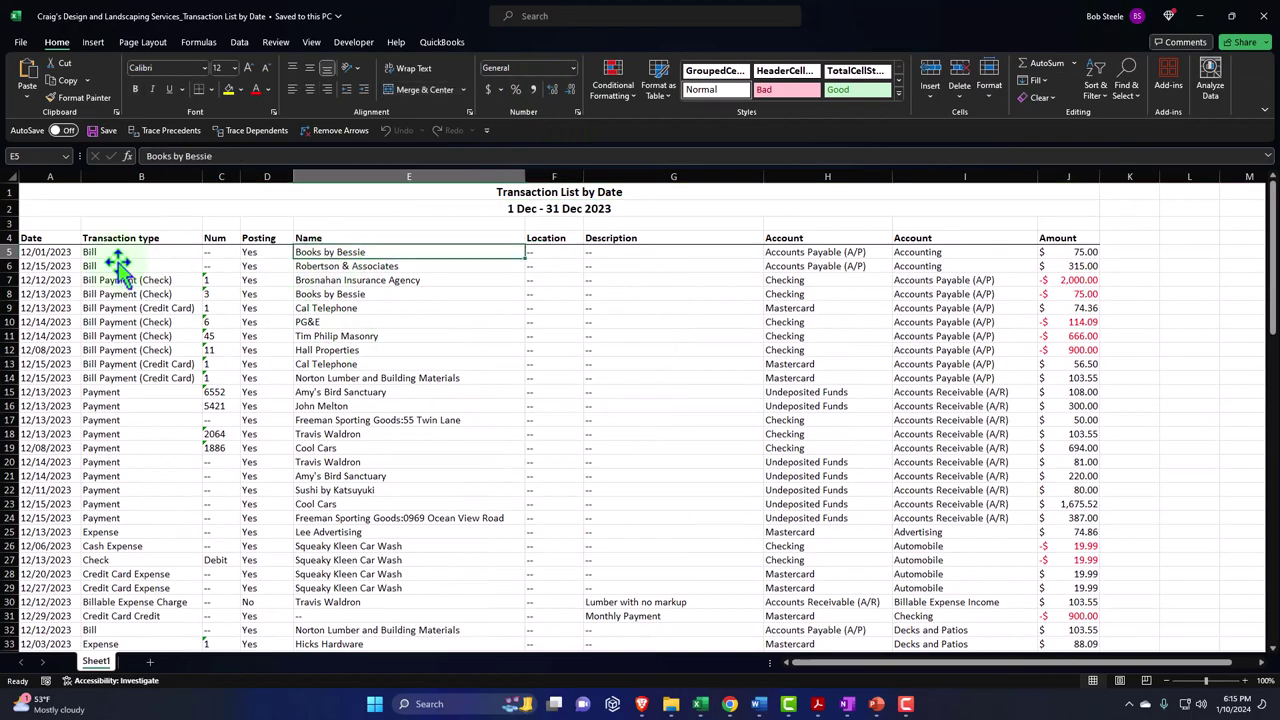
pyautogui.scroll(-3, 141, 425)
pyautogui.scroll(-20, 141, 425)
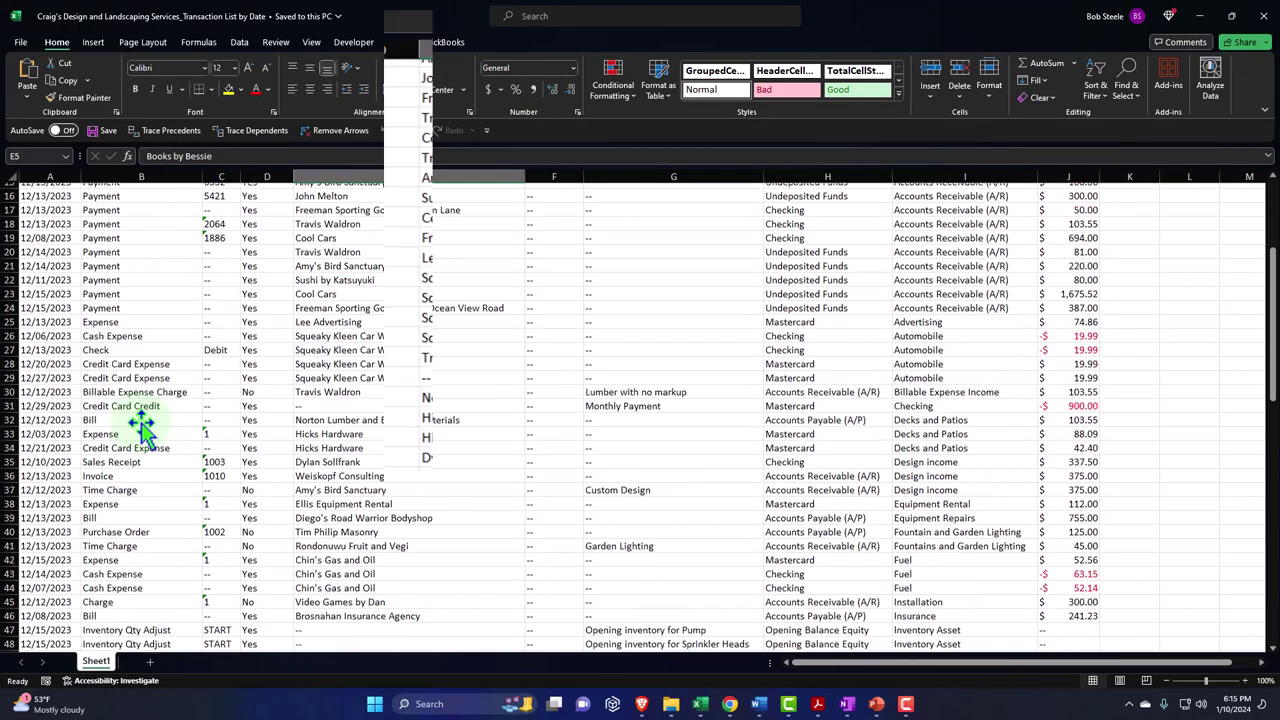
pyautogui.scroll(-7, 206, 420)
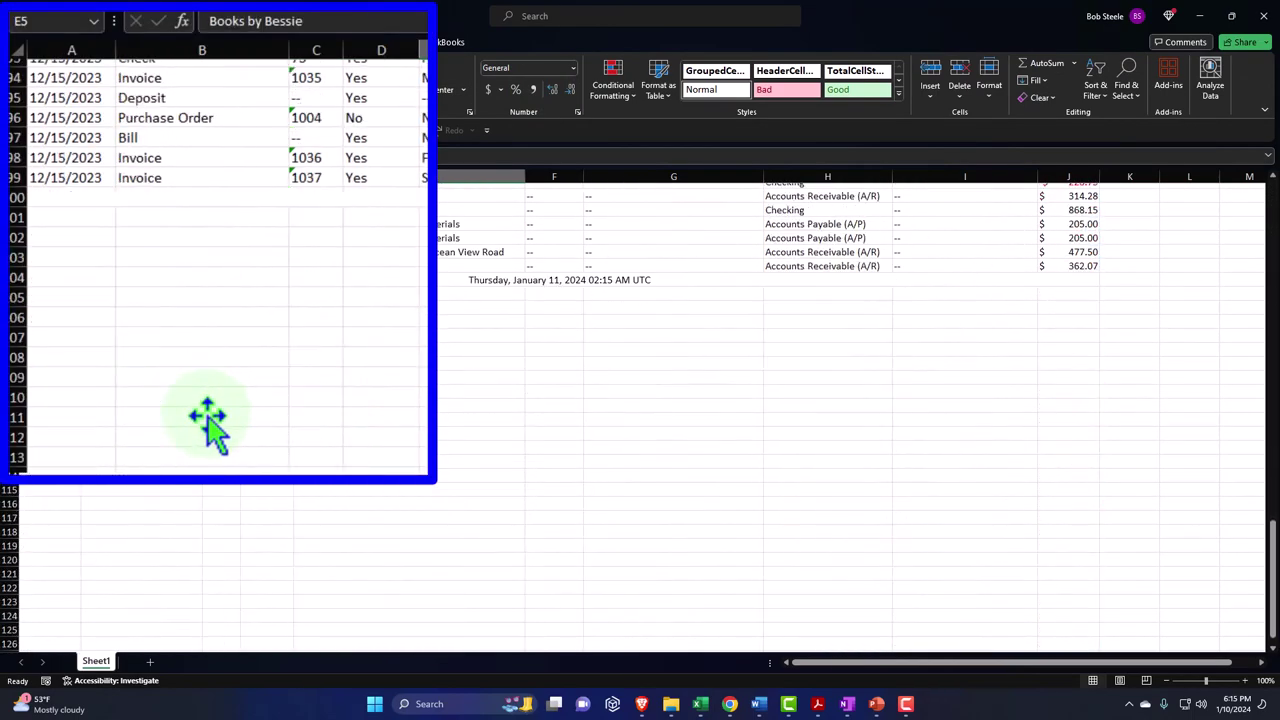
pyautogui.click(176, 337)
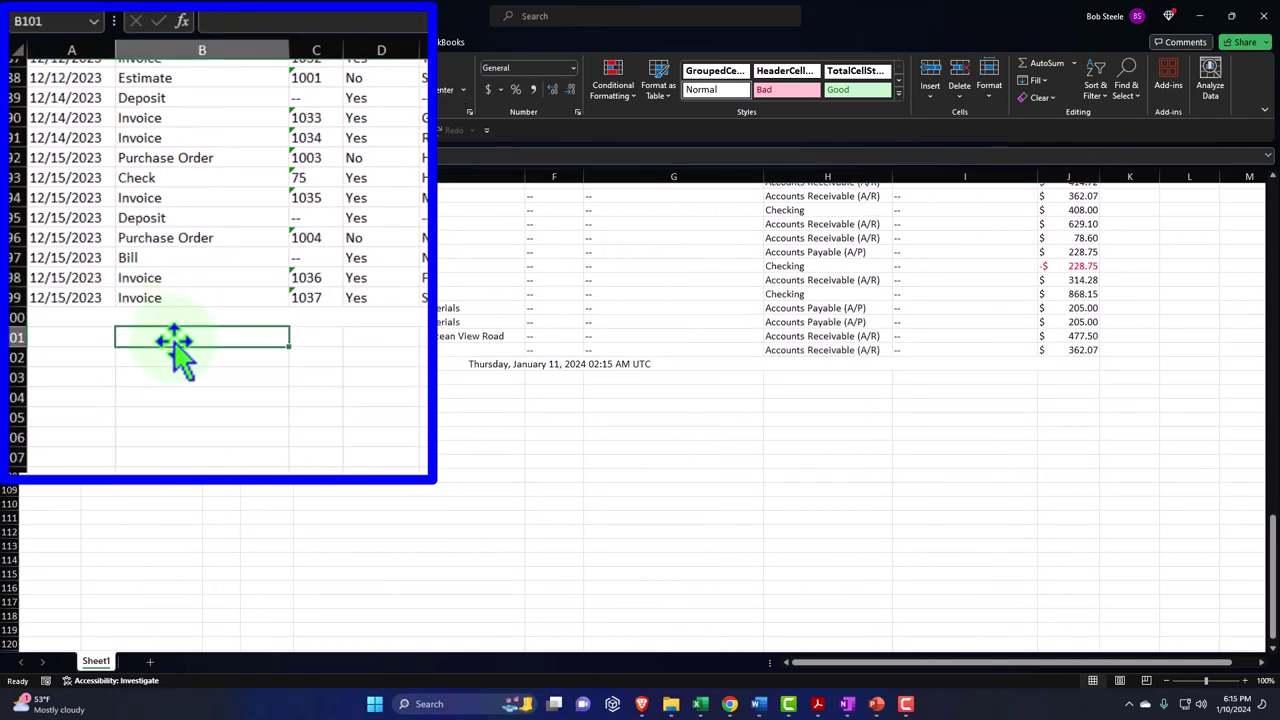
pyautogui.write('=count')
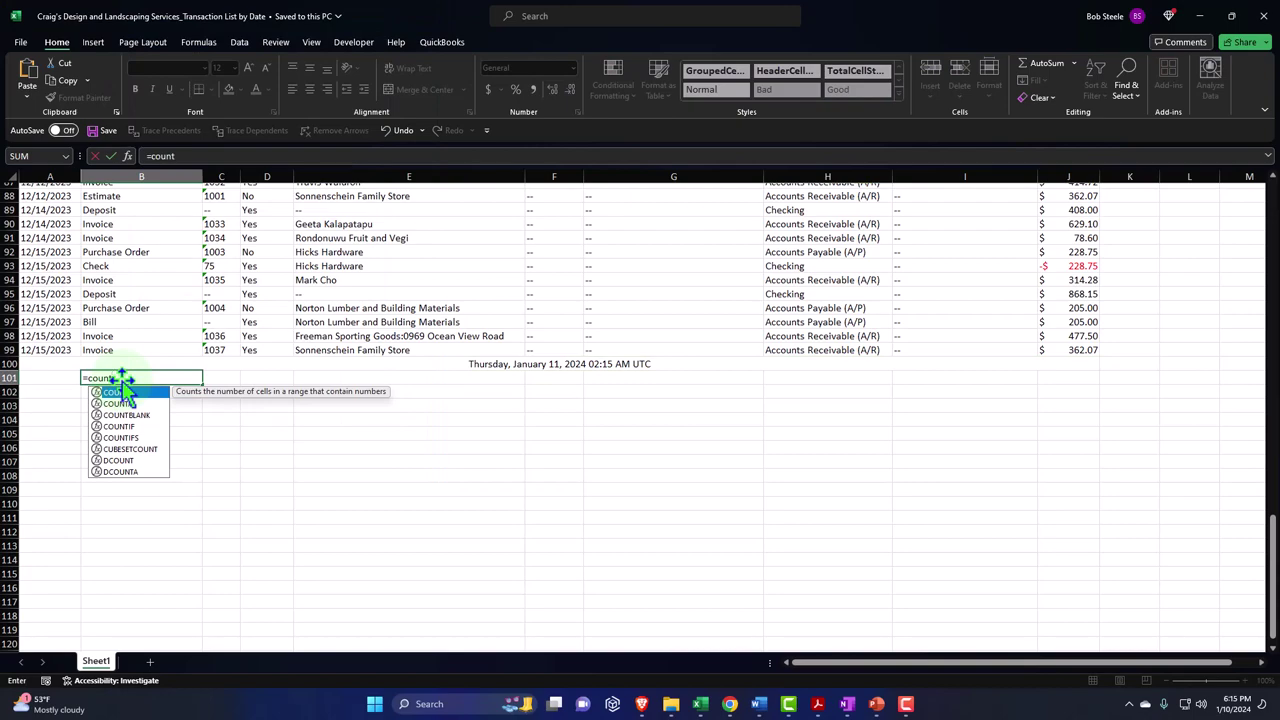
pyautogui.write('(')
pyautogui.press('Up')
pyautogui.press('Up')
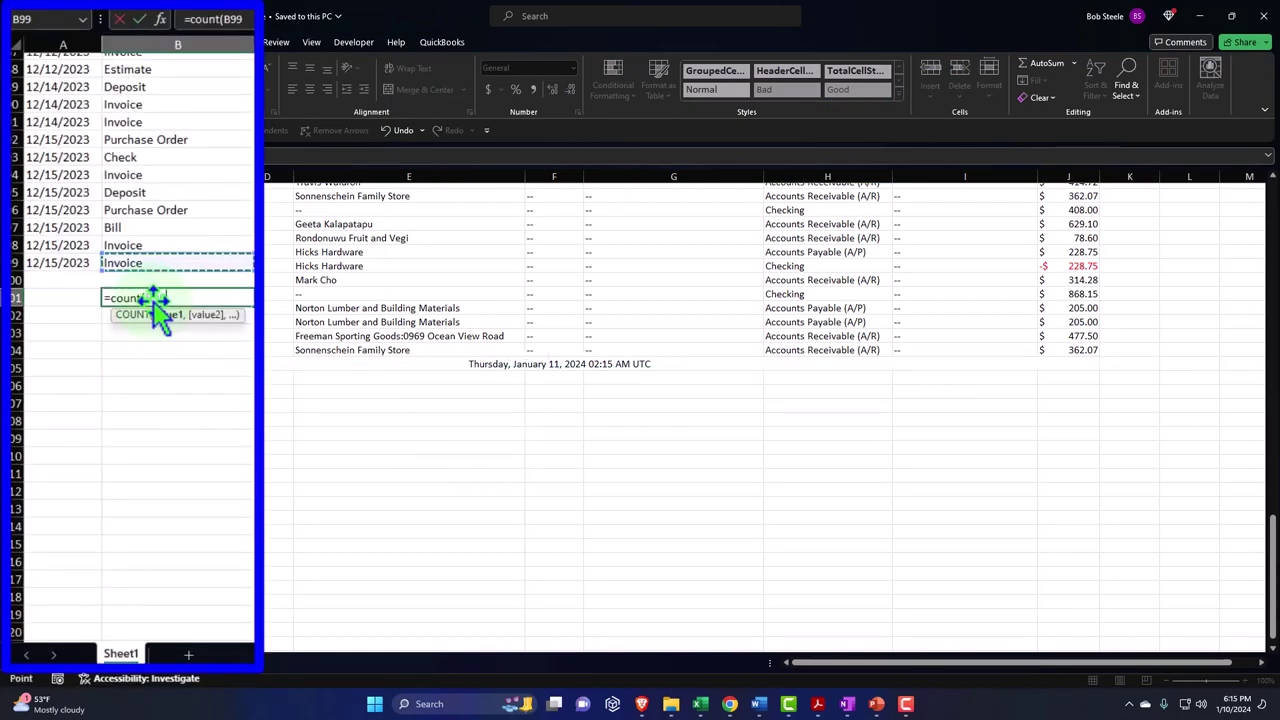
pyautogui.hotkey('shift', 'Up')
pyautogui.hotkey('shift', 'Up')
pyautogui.hotkey('shift', 'Up')
pyautogui.hotkey('shift', 'Up')
pyautogui.hotkey('shift', 'Up')
pyautogui.hotkey('shift', 'Up')
pyautogui.hotkey('shift', 'Up')
pyautogui.hotkey('shift', 'Up')
pyautogui.hotkey('shift', 'Up')
pyautogui.hotkey('shift', 'Up')
pyautogui.hotkey('shift', 'Up')
pyautogui.hotkey('shift', 'Up')
pyautogui.hotkey('shift', 'Up')
pyautogui.hotkey('shift', 'Up')
pyautogui.hotkey('shift', 'Up')
pyautogui.hotkey('shift', 'Up')
pyautogui.hotkey('shift', 'Up')
pyautogui.hotkey('shift', 'Up')
pyautogui.hotkey('shift', 'Up')
pyautogui.hotkey('shift', 'Up')
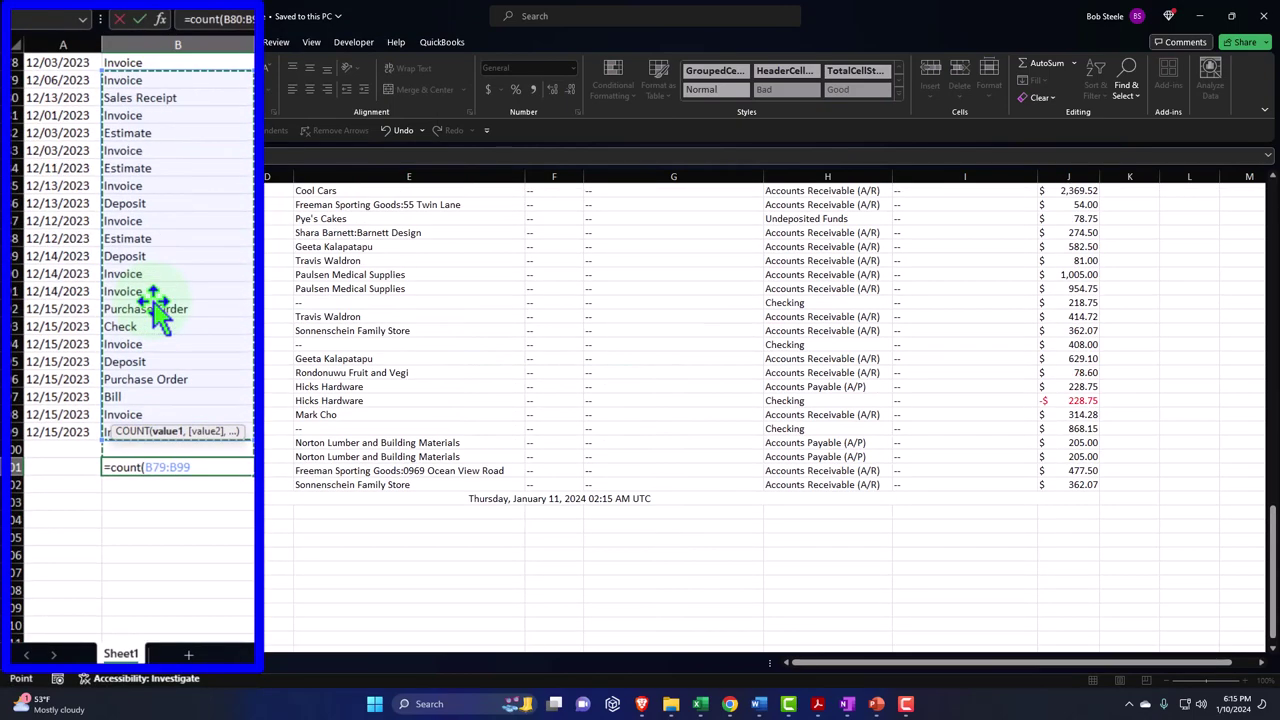
pyautogui.hotkey('shift', 'Up')
pyautogui.hotkey('shift', 'Up')
pyautogui.hotkey('shift', 'Up')
pyautogui.hotkey('shift', 'Up')
pyautogui.hotkey('shift', 'Up')
pyautogui.hotkey('shift', 'Up')
pyautogui.hotkey('shift', 'Up')
pyautogui.hotkey('shift', 'Up')
pyautogui.hotkey('shift', 'Up')
pyautogui.hotkey('shift', 'Up')
pyautogui.hotkey('shift', 'Up')
pyautogui.hotkey('shift', 'Up')
pyautogui.hotkey('shift', 'Up')
pyautogui.hotkey('shift', 'Up')
pyautogui.hotkey('shift', 'Up')
pyautogui.hotkey('shift', 'Up')
pyautogui.hotkey('shift', 'Up')
pyautogui.hotkey('shift', 'Up')
pyautogui.hotkey('shift', 'Up')
pyautogui.hotkey('shift', 'Up')
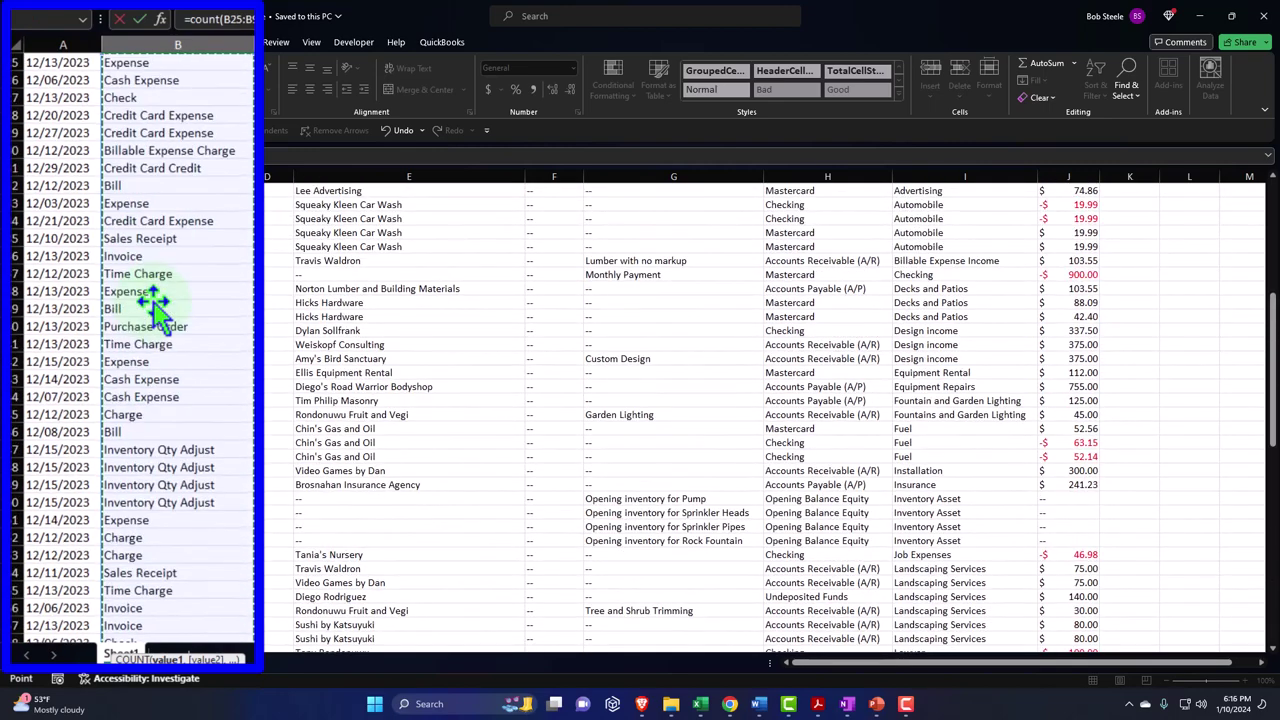
pyautogui.scroll(4, 155, 305)
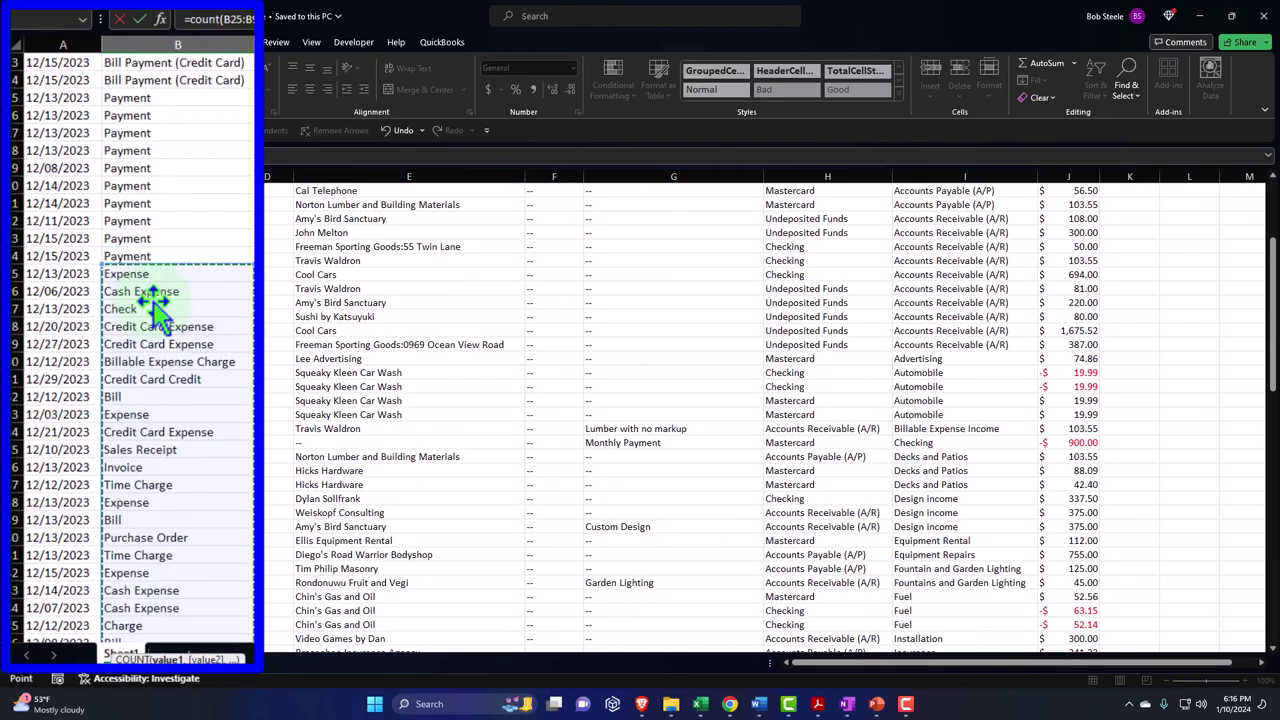
pyautogui.scroll(4, 155, 305)
pyautogui.hotkey('shift', 'Up')
pyautogui.hotkey('shift', 'Up')
pyautogui.hotkey('shift', 'Up')
pyautogui.hotkey('shift', 'Up')
pyautogui.hotkey('shift', 'Up')
pyautogui.hotkey('shift', 'Up')
pyautogui.hotkey('shift', 'Up')
pyautogui.hotkey('shift', 'Up')
pyautogui.hotkey('shift', 'Up')
pyautogui.hotkey('shift', 'Up')
pyautogui.hotkey('shift', 'Up')
pyautogui.hotkey('shift', 'Up')
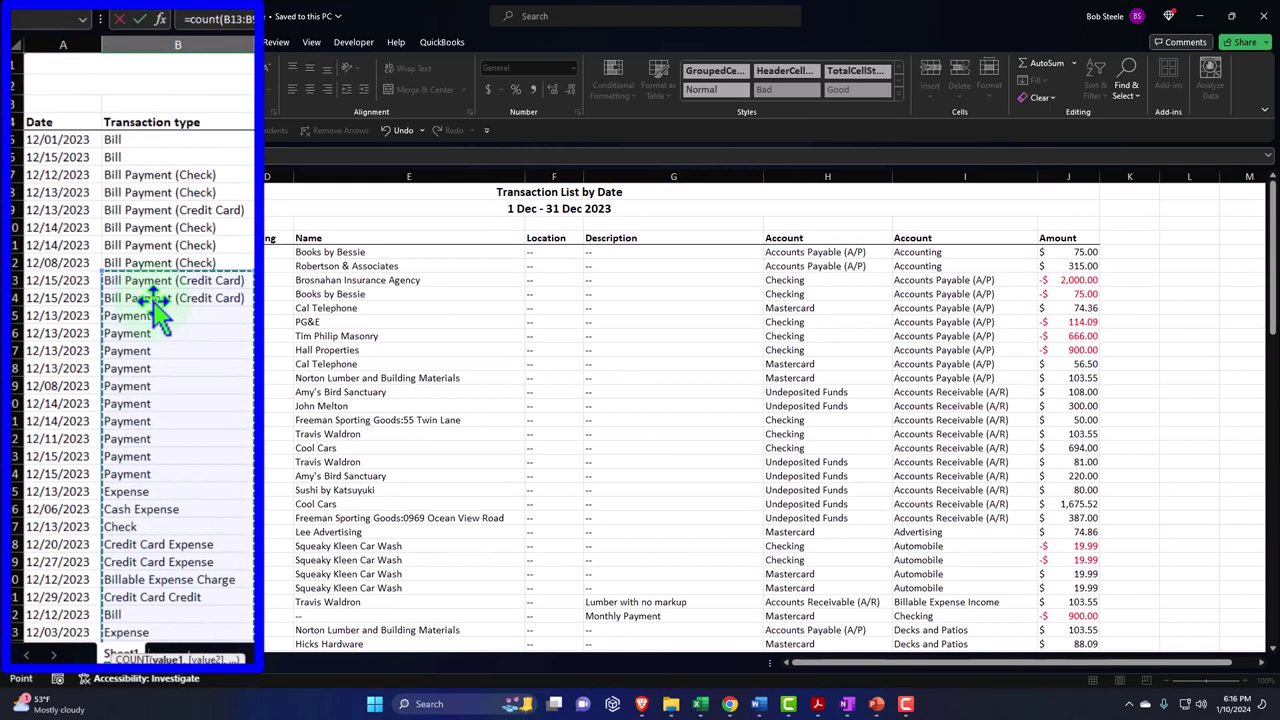
pyautogui.hotkey('shift', 'Up')
pyautogui.hotkey('shift', 'Up')
pyautogui.hotkey('shift', 'Up')
pyautogui.hotkey('shift', 'Up')
pyautogui.hotkey('shift', 'Up')
pyautogui.hotkey('shift', 'Up')
pyautogui.hotkey('shift', 'Up')
pyautogui.hotkey('shift', 'Up')
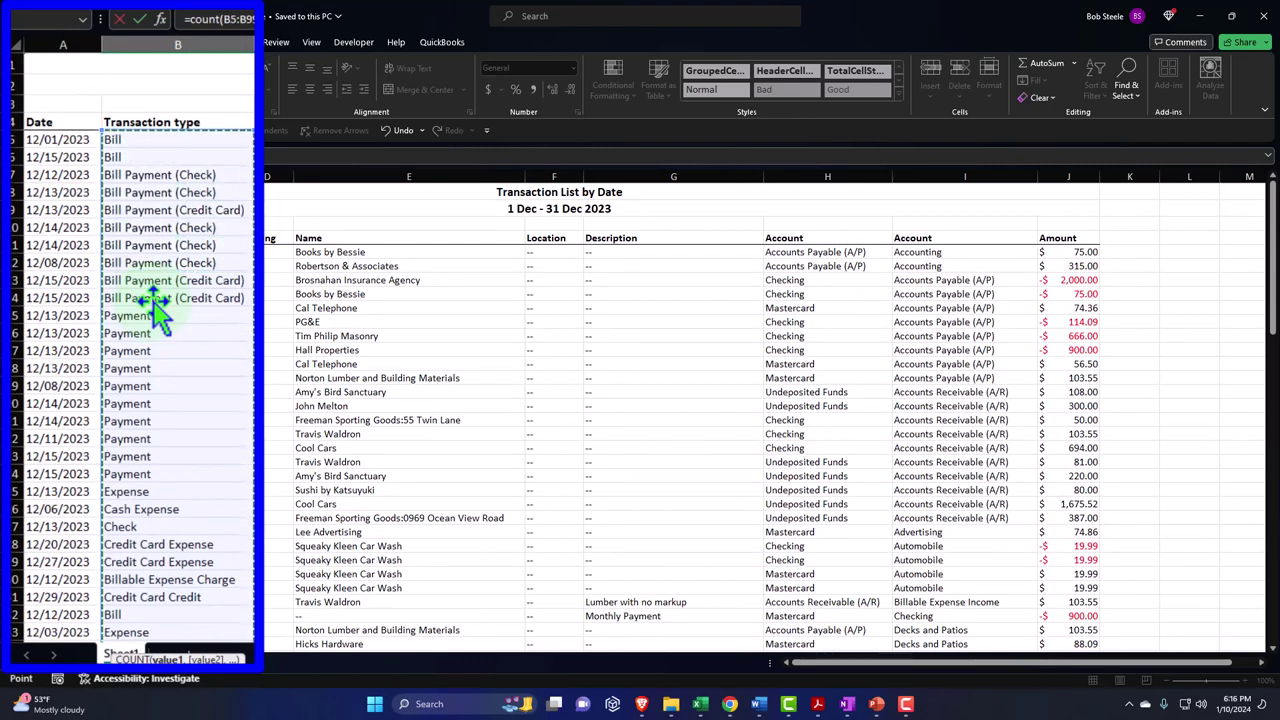
pyautogui.press('Return')
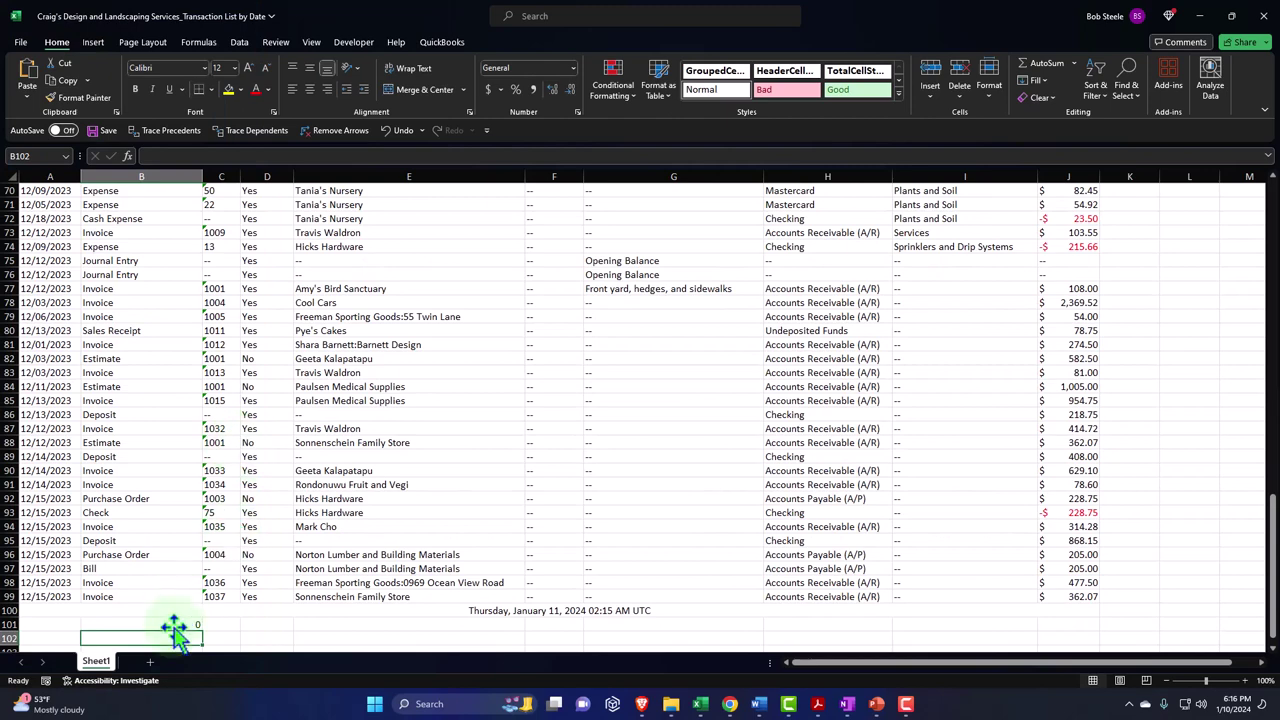
# Step: Enter =COUNT(J5:J99) in cell J101 to count the transactions in the Amount column
pyautogui.press('Up')
pyautogui.scroll(-4, 170, 630)
pyautogui.press('Right')
pyautogui.press('Right')
pyautogui.press('Right')
pyautogui.press('Right')
pyautogui.press('Right')
pyautogui.press('Right')
pyautogui.press('Right')
pyautogui.press('Right')
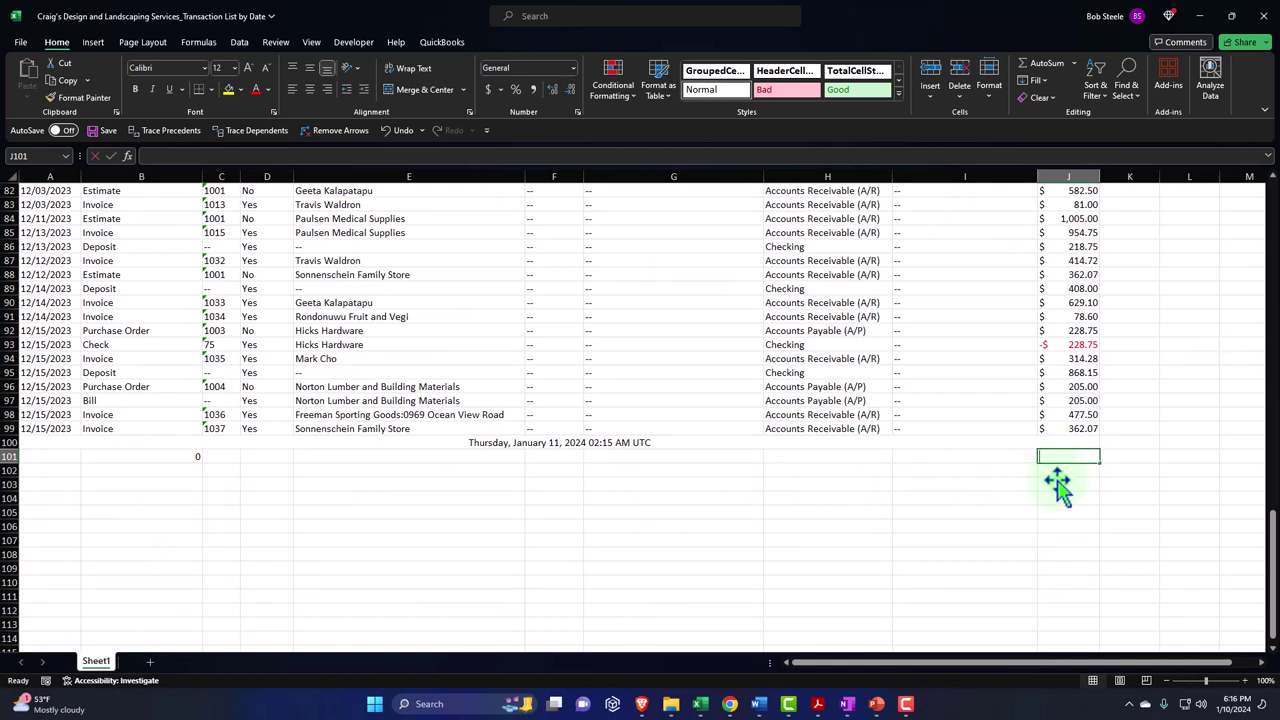
pyautogui.write('=dou')
pyautogui.press('BackSpace')
pyautogui.press('BackSpace')
pyautogui.press('BackSpace')
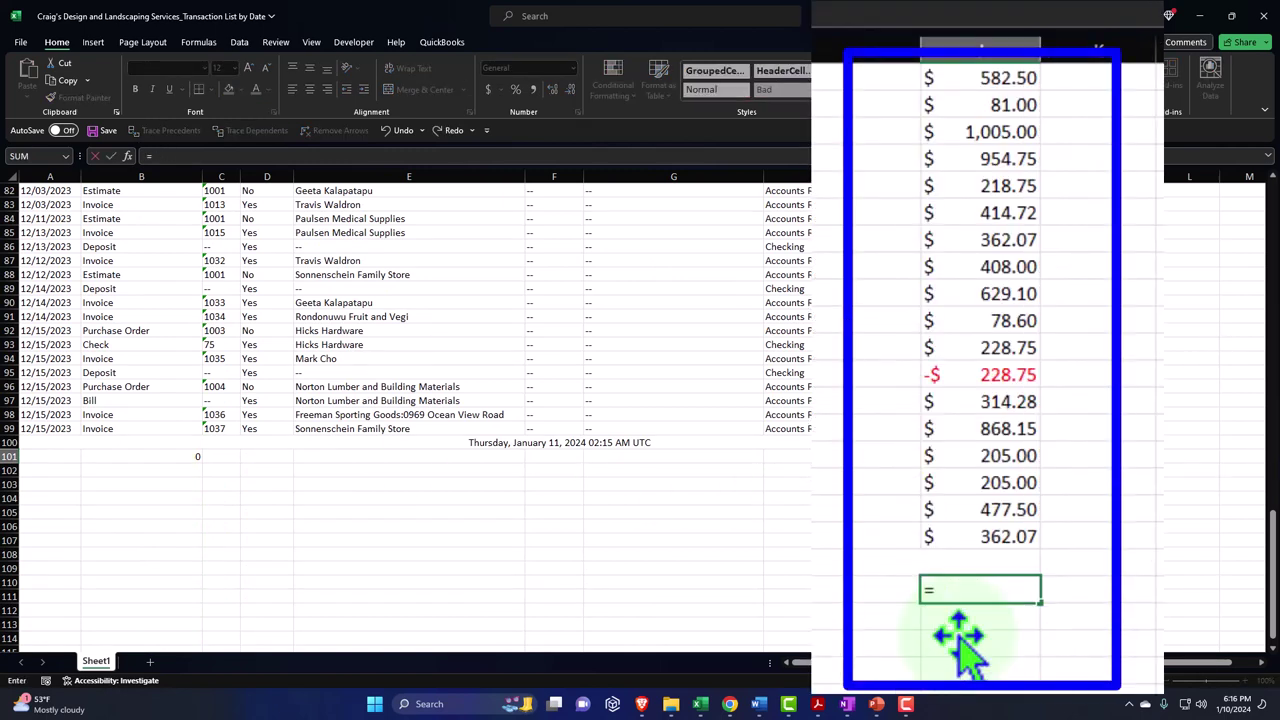
pyautogui.write('cop')
pyautogui.press('BackSpace')
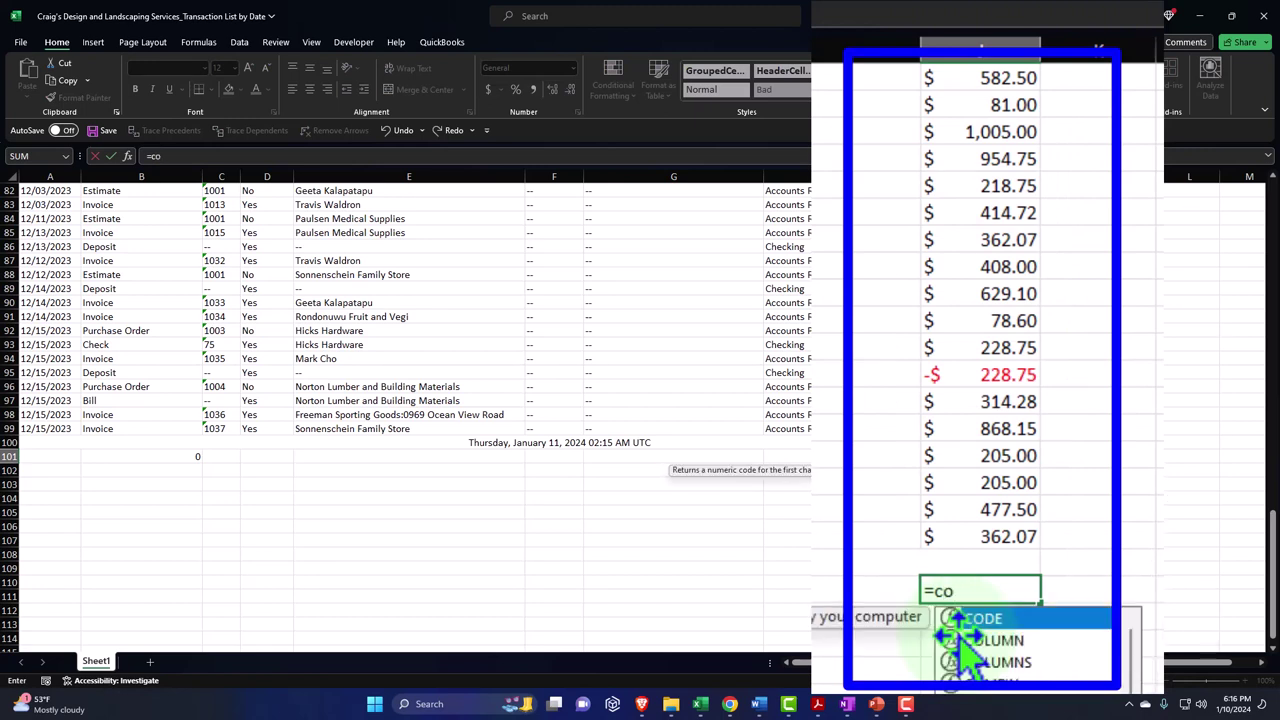
pyautogui.write('ount')
pyautogui.press('BackSpace')
pyautogui.press('BackSpace')
pyautogui.press('BackSpace')
pyautogui.press('BackSpace')
pyautogui.write('unt')
pyautogui.press('Tab')
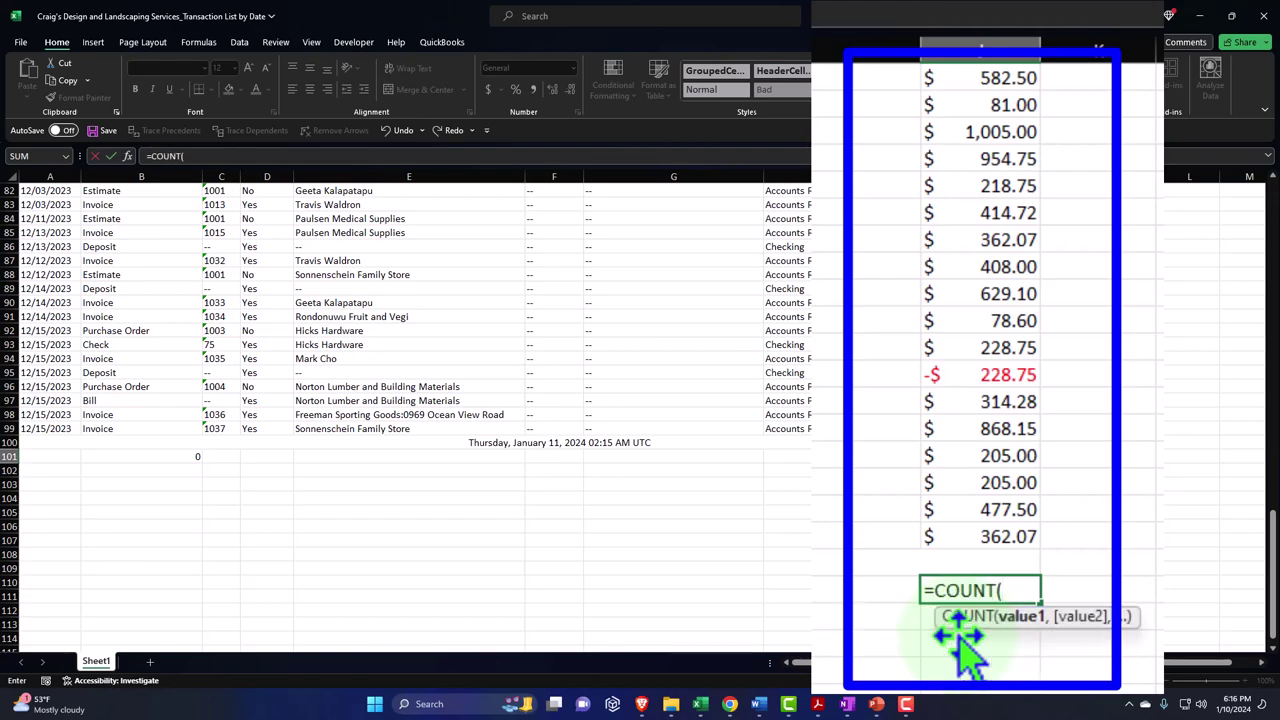
pyautogui.click(1035, 540)
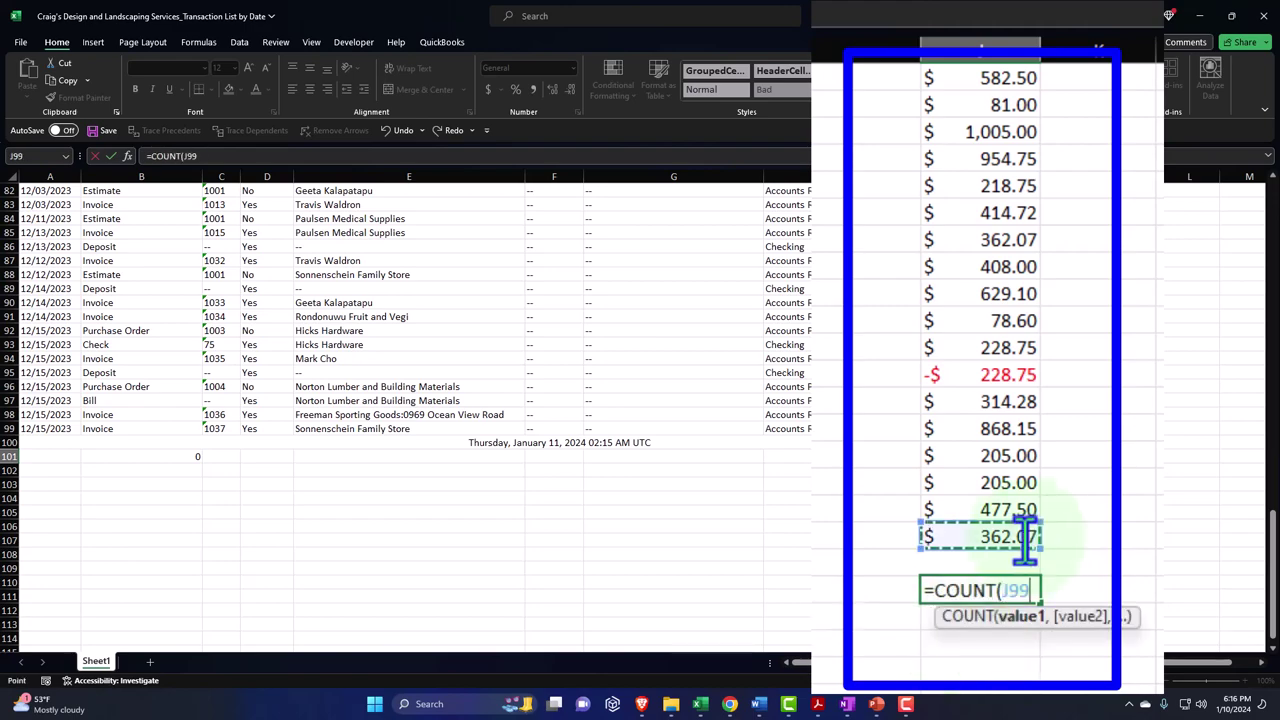
pyautogui.hotkey('ctrl', 'shift', 'Up')
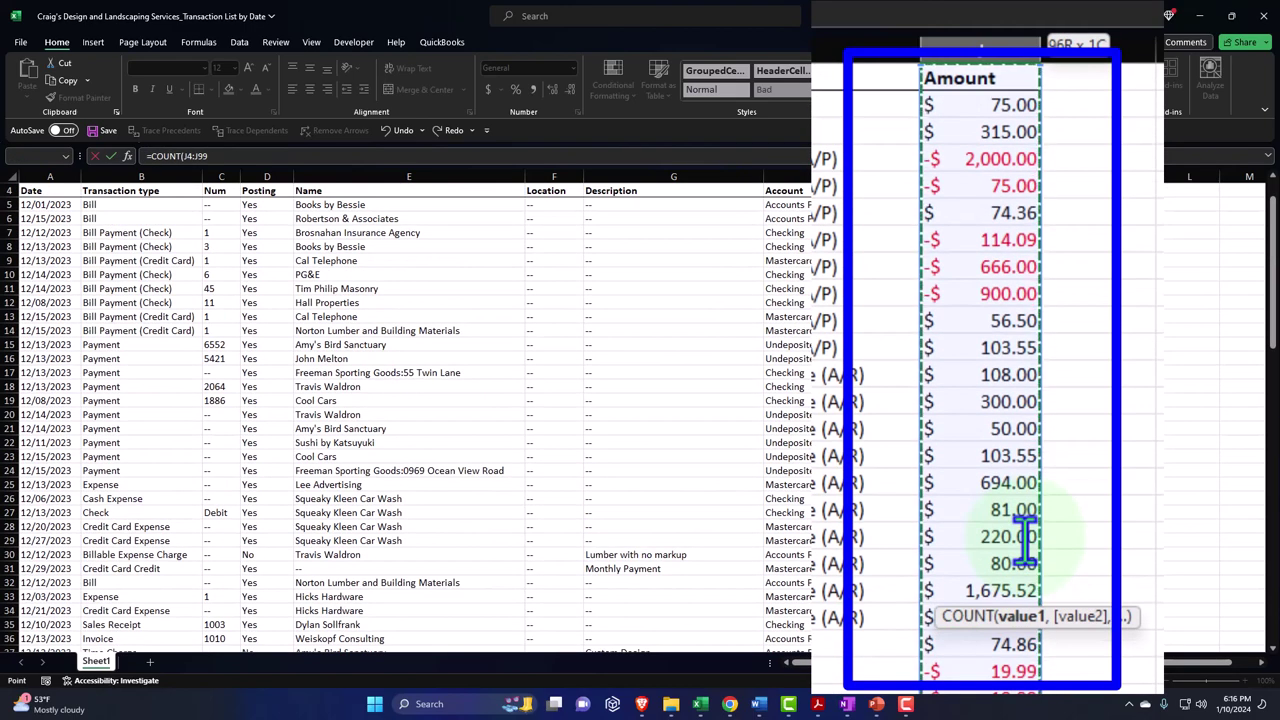
pyautogui.hotkey('shift', 'Down')
pyautogui.press('Return')
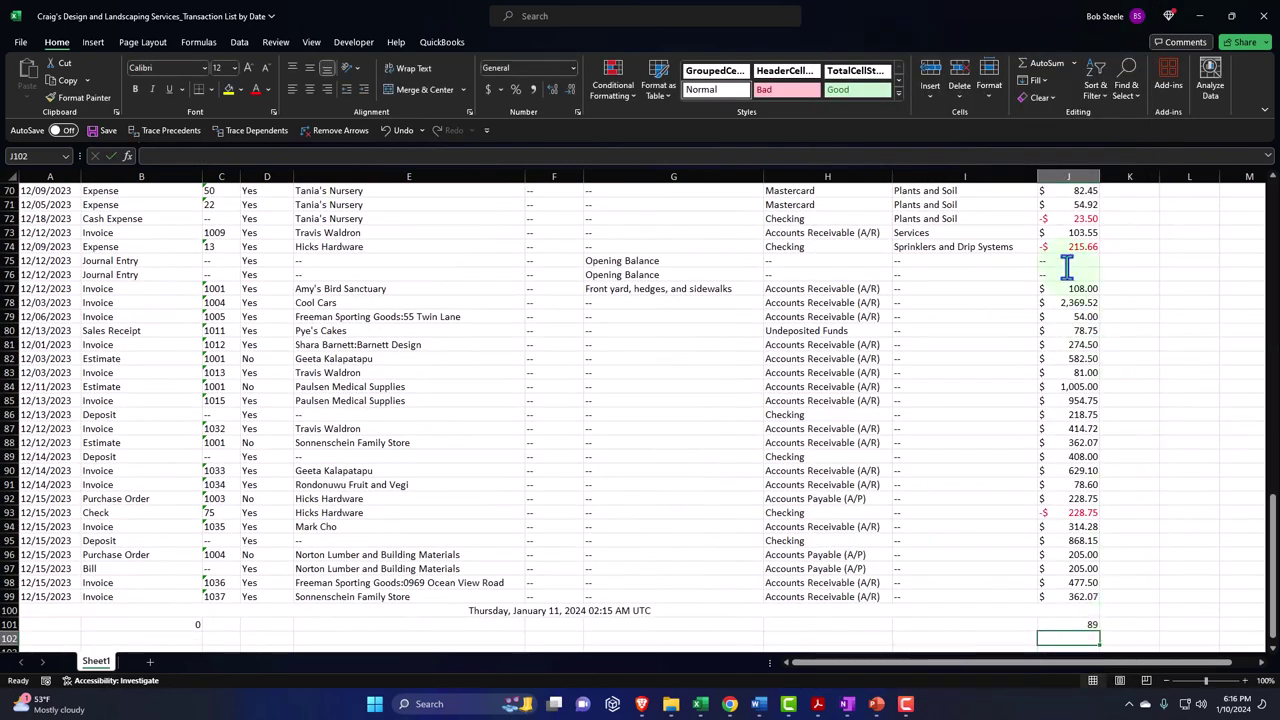
# Step: Examine the Amount column for entries without a numeric value, then check the count formula in J101
pyautogui.moveTo(1066, 261); pyautogui.dragTo(1066, 275)
pyautogui.scroll(10, 1063, 466)
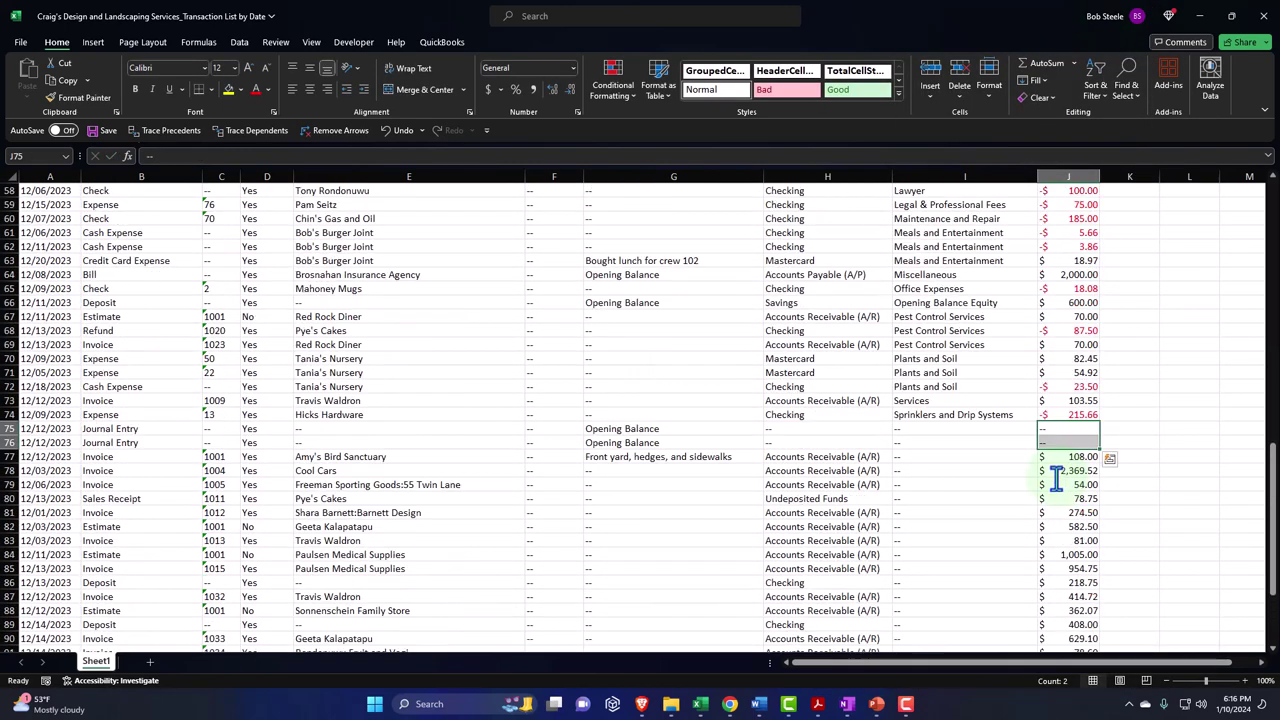
pyautogui.moveTo(1066, 288); pyautogui.dragTo(1068, 330)
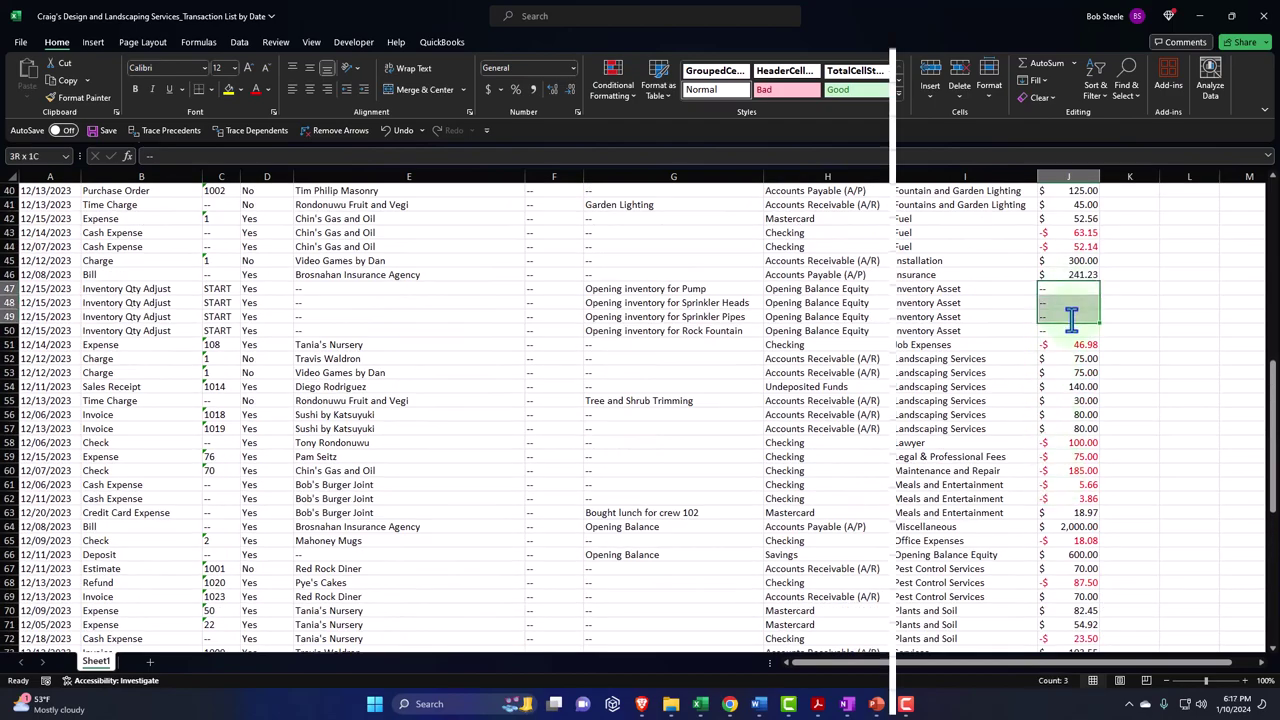
pyautogui.scroll(4, 1068, 330)
pyautogui.scroll(9, 990, 485)
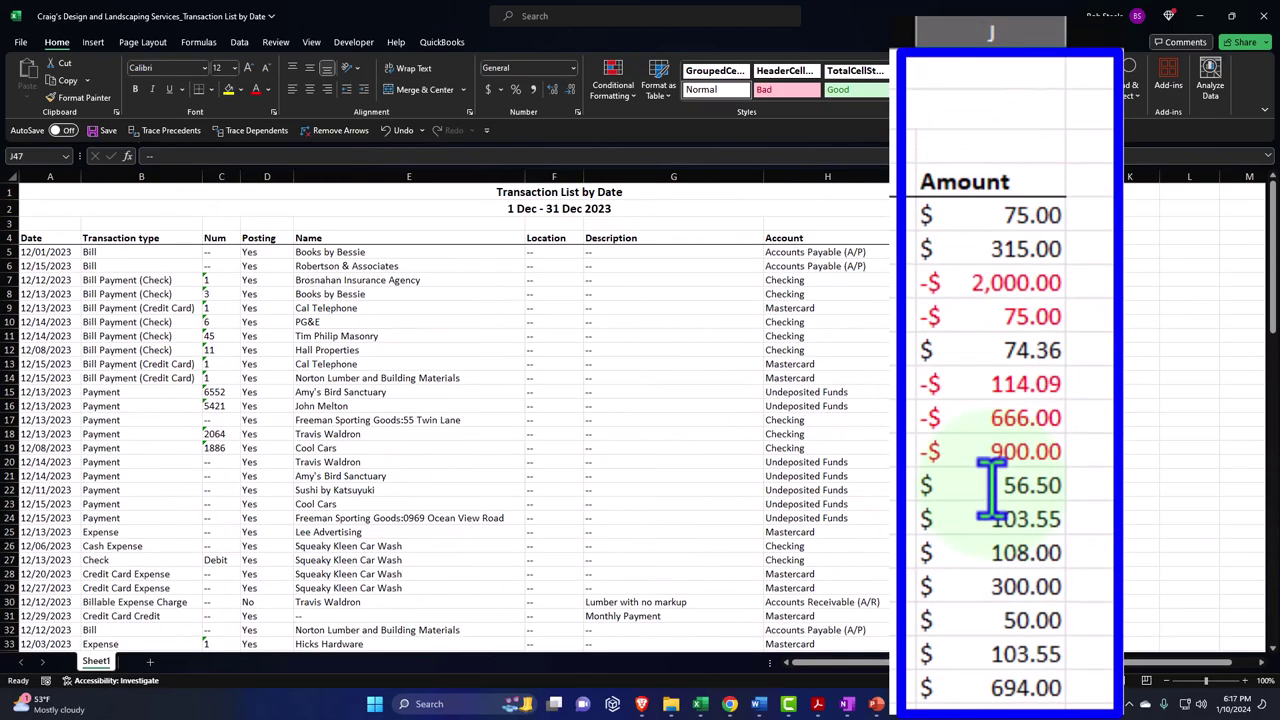
pyautogui.scroll(-20, 990, 485)
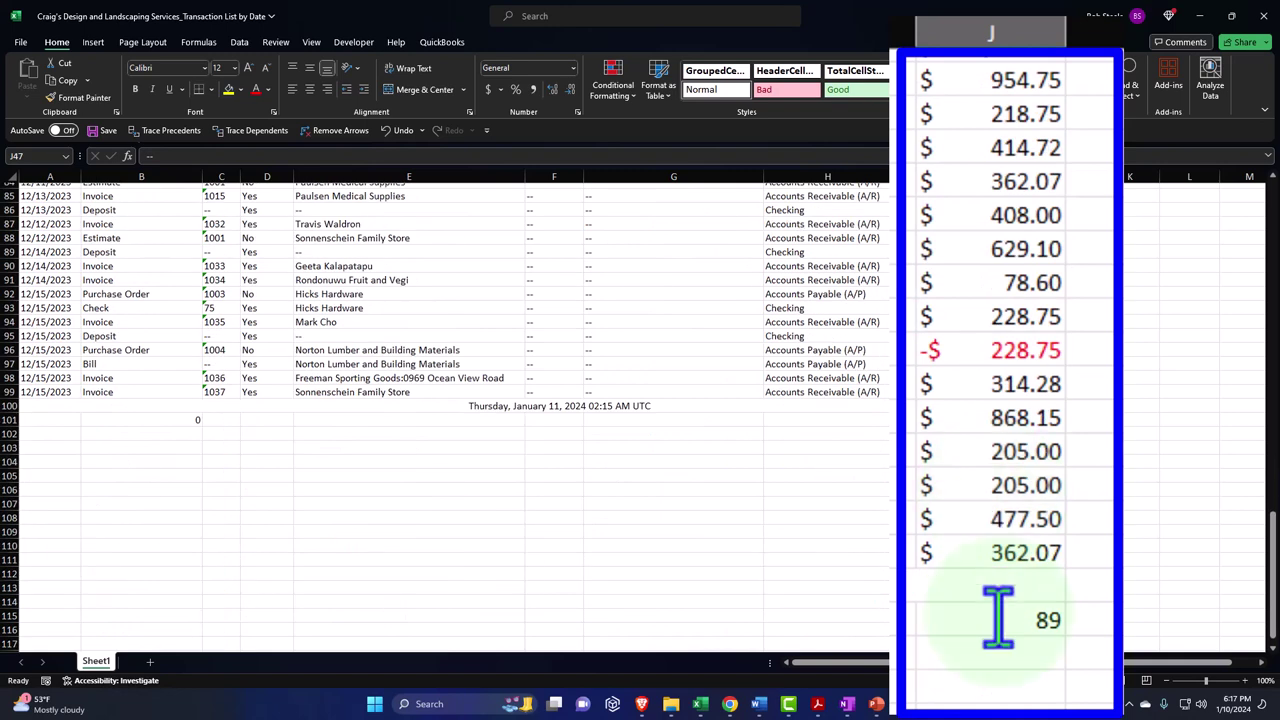
pyautogui.click(998, 617)
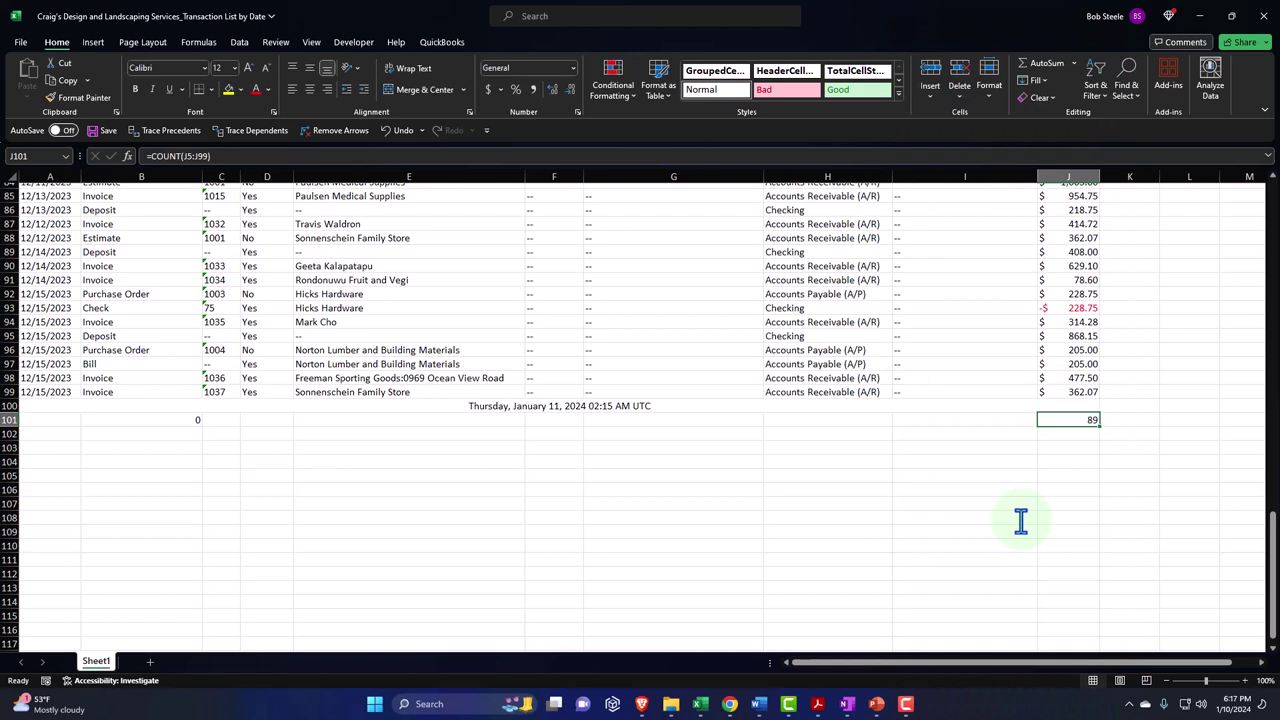
# Step: Minimize Excel to return to QuickBooks and review the transaction types in the Transaction List by Date report
pyautogui.click(1201, 17)
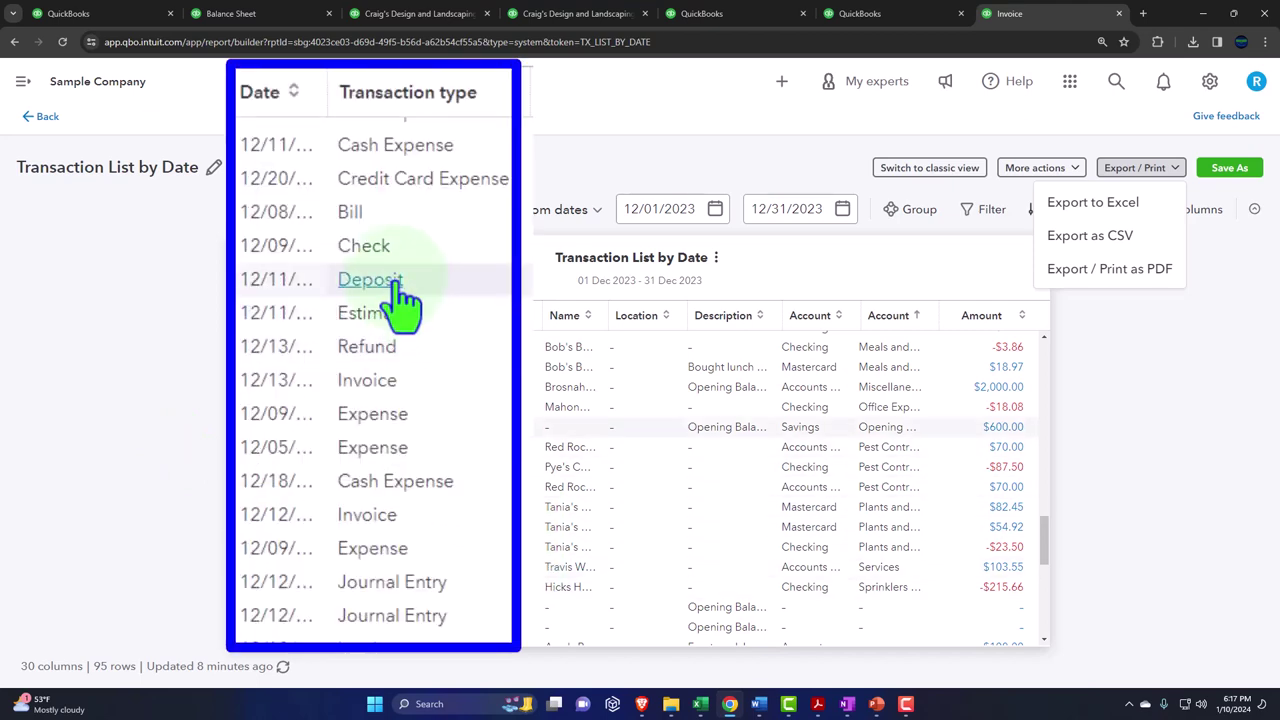
pyautogui.scroll(-3, 455, 370)
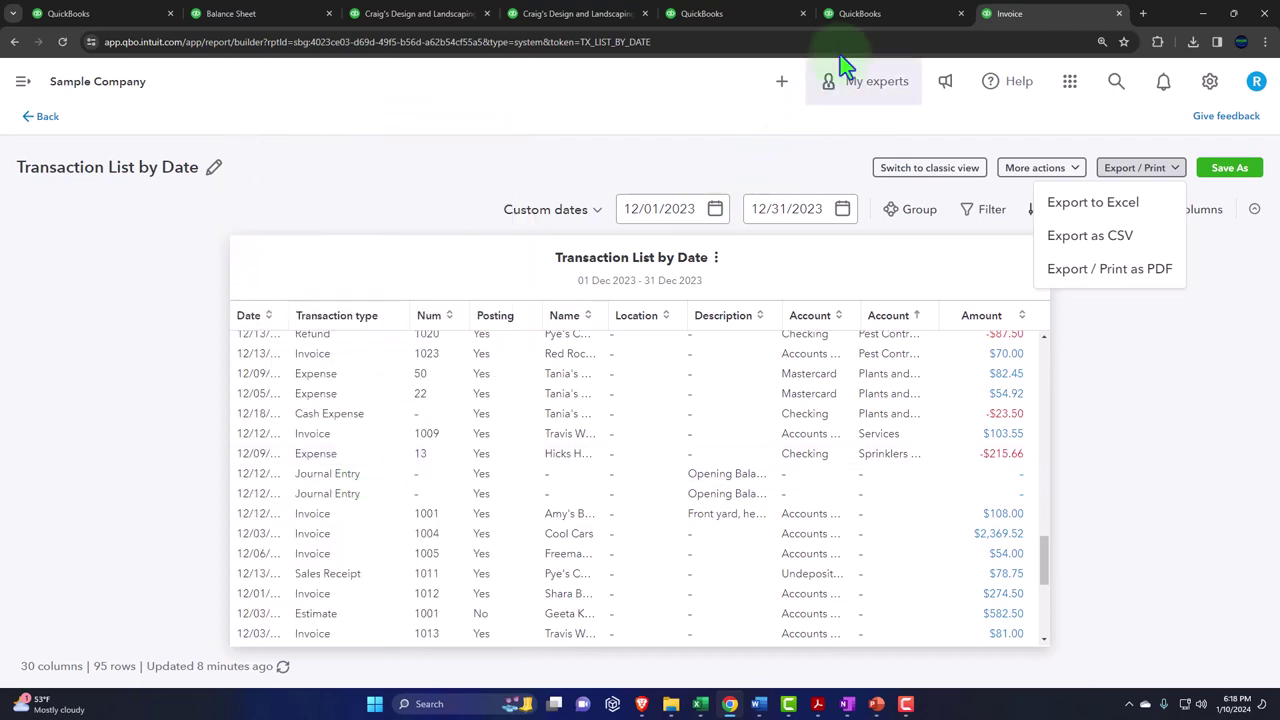
# Step: Switch to the 2023 Journal report and examine the transaction types with the debits and credits recorded for each transaction
pyautogui.click(848, 18)
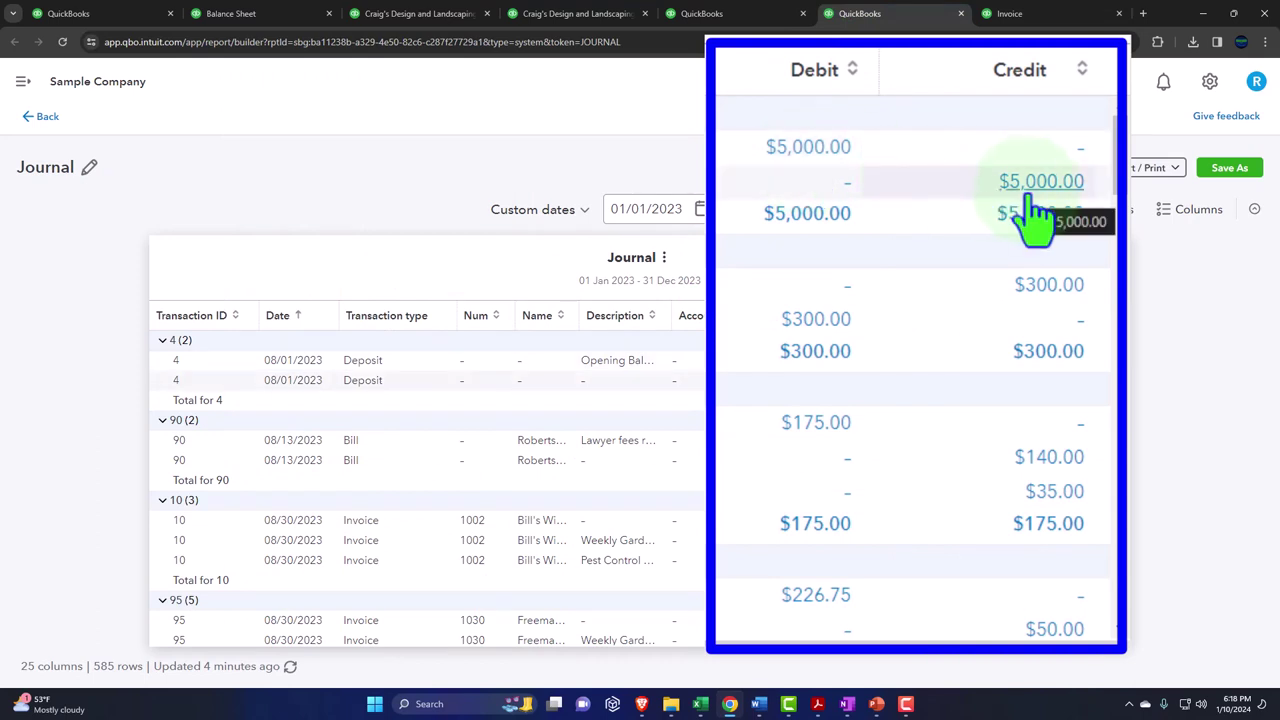
pyautogui.scroll(-3, 429, 463)
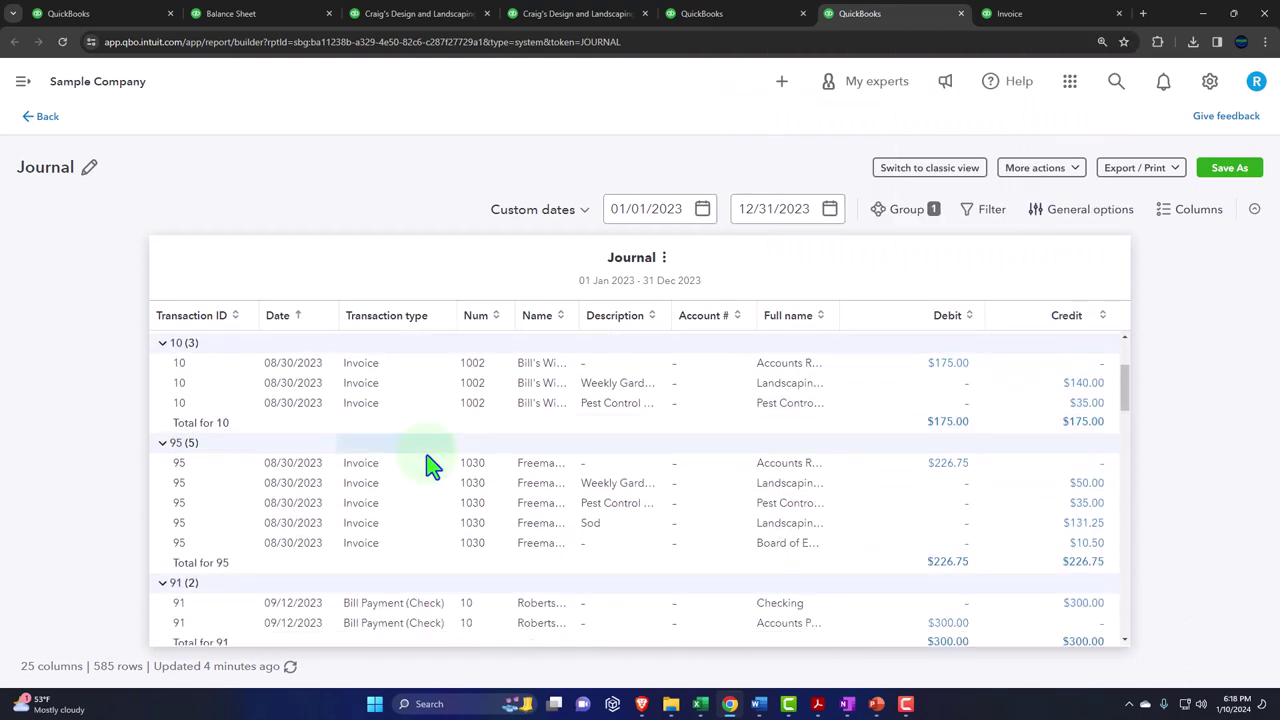
pyautogui.scroll(-3, 429, 465)
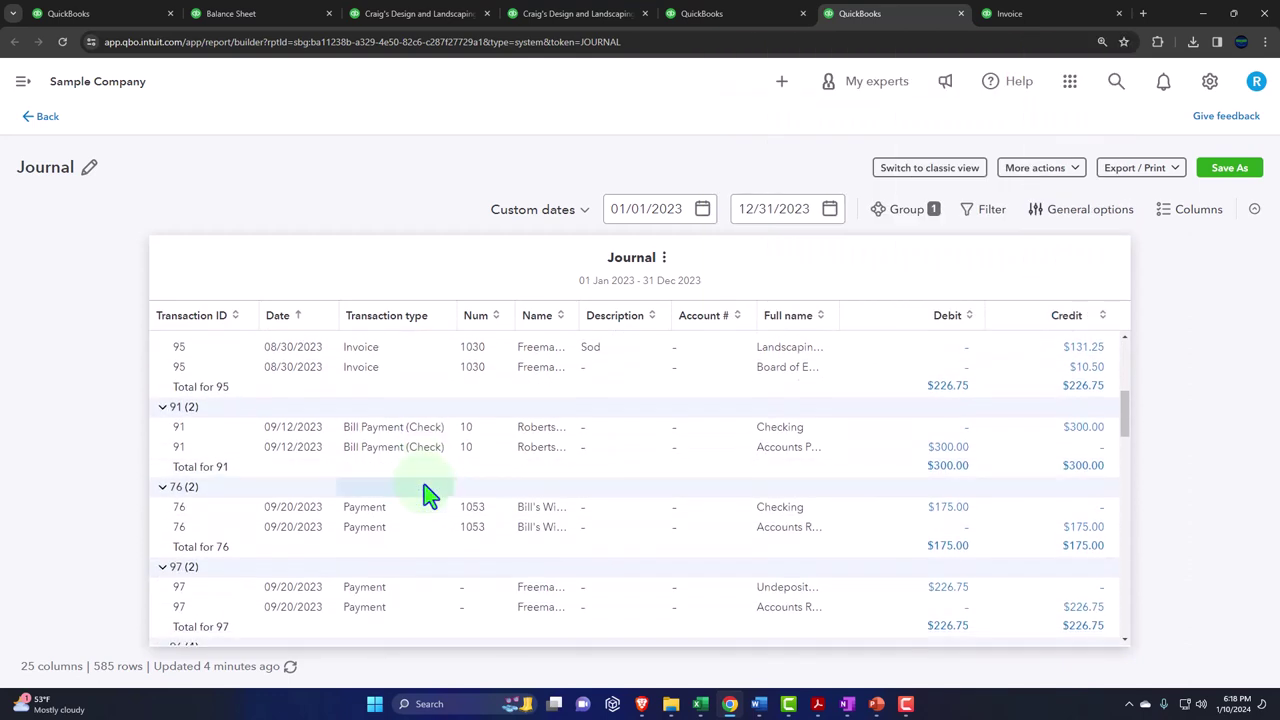
pyautogui.scroll(-1, 427, 490)
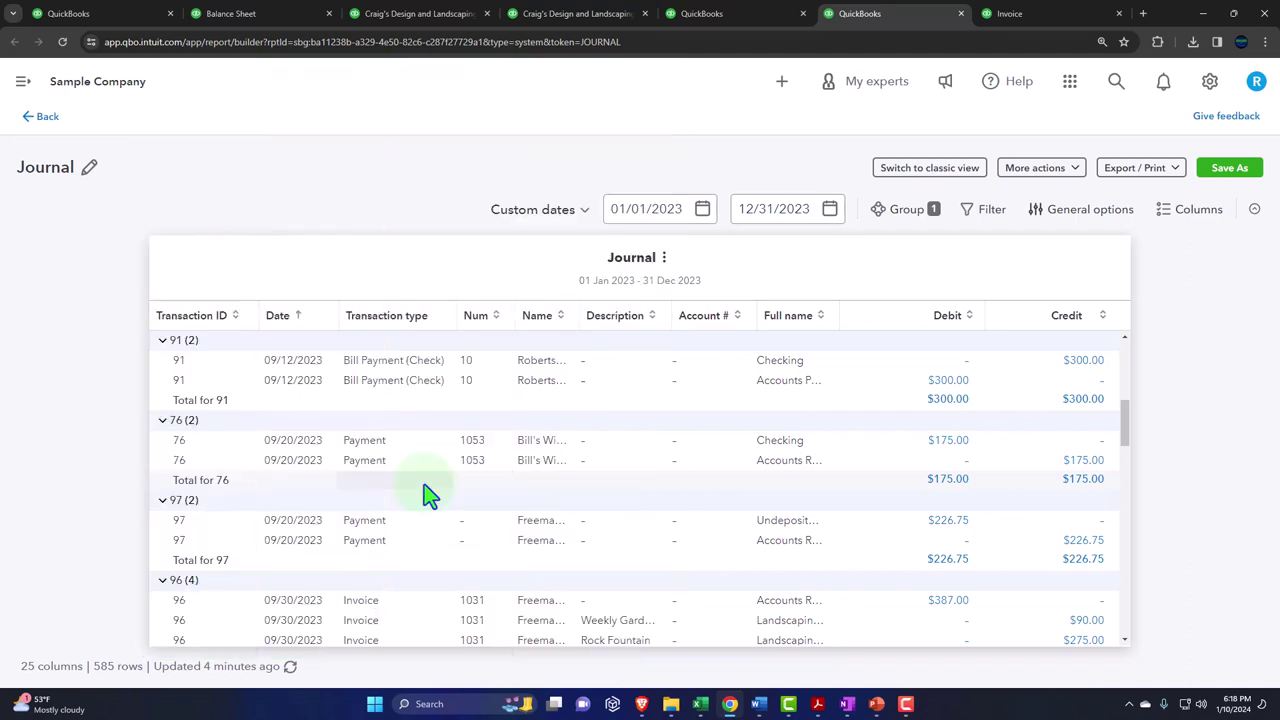
pyautogui.scroll(-2, 1060, 482)
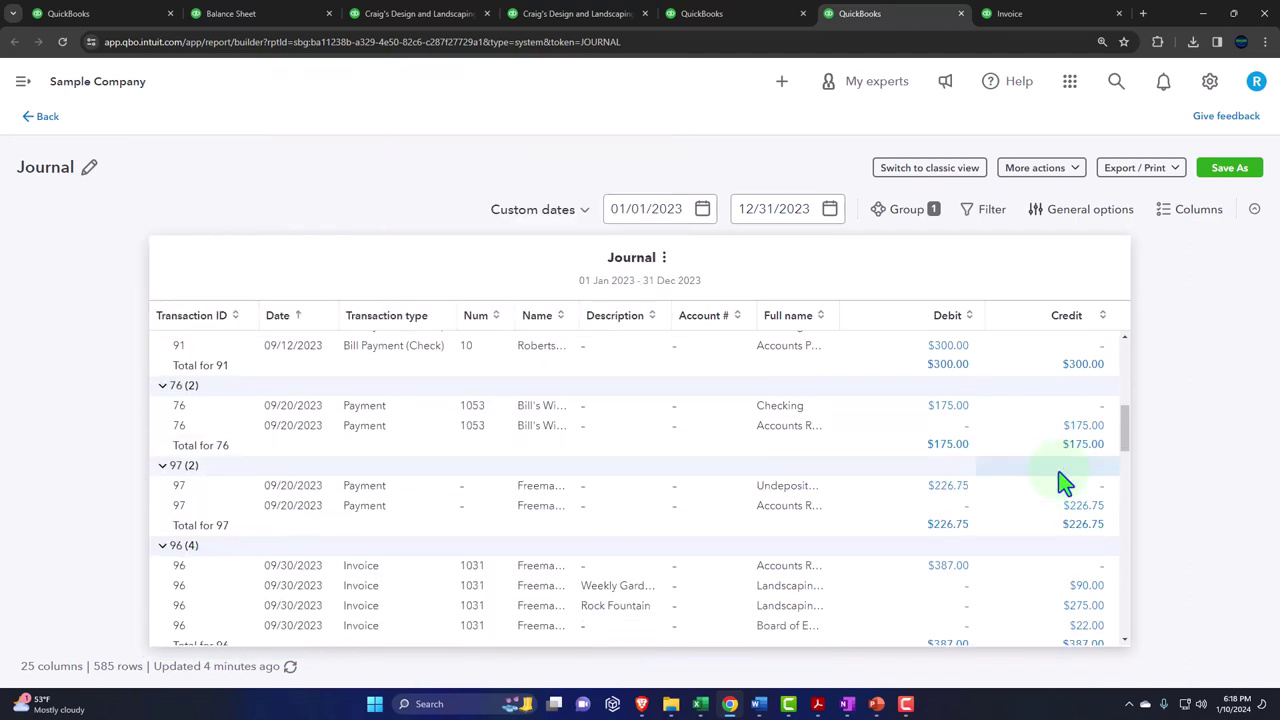
pyautogui.scroll(-2, 1065, 483)
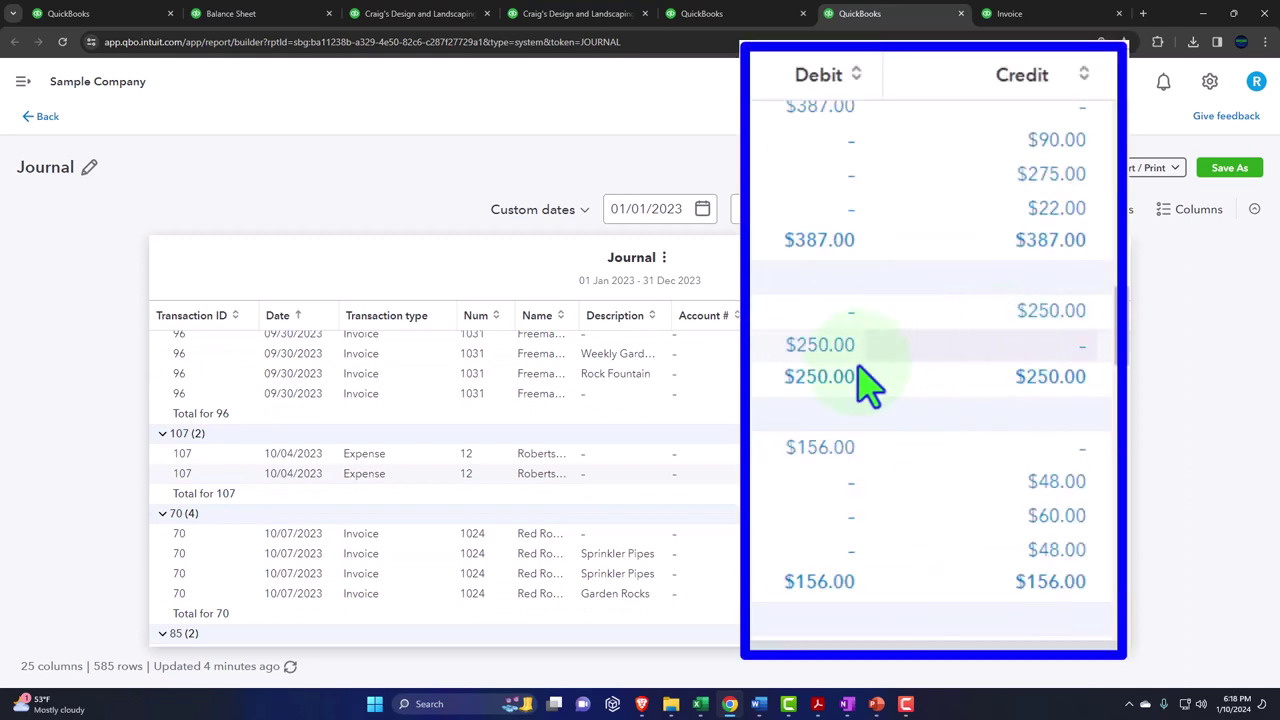
pyautogui.scroll(-2, 851, 409)
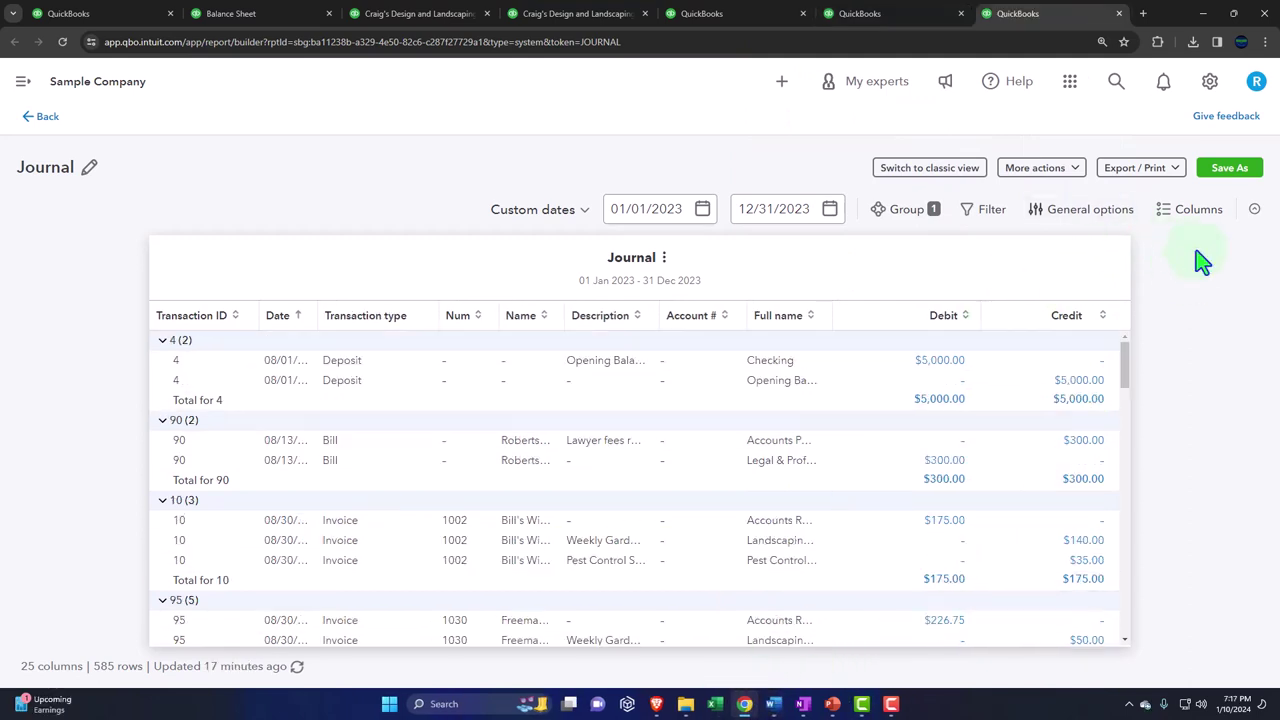
# Step: View the Journal report's export options, then close them and examine the Transaction ID groups
pyautogui.click(1178, 170)
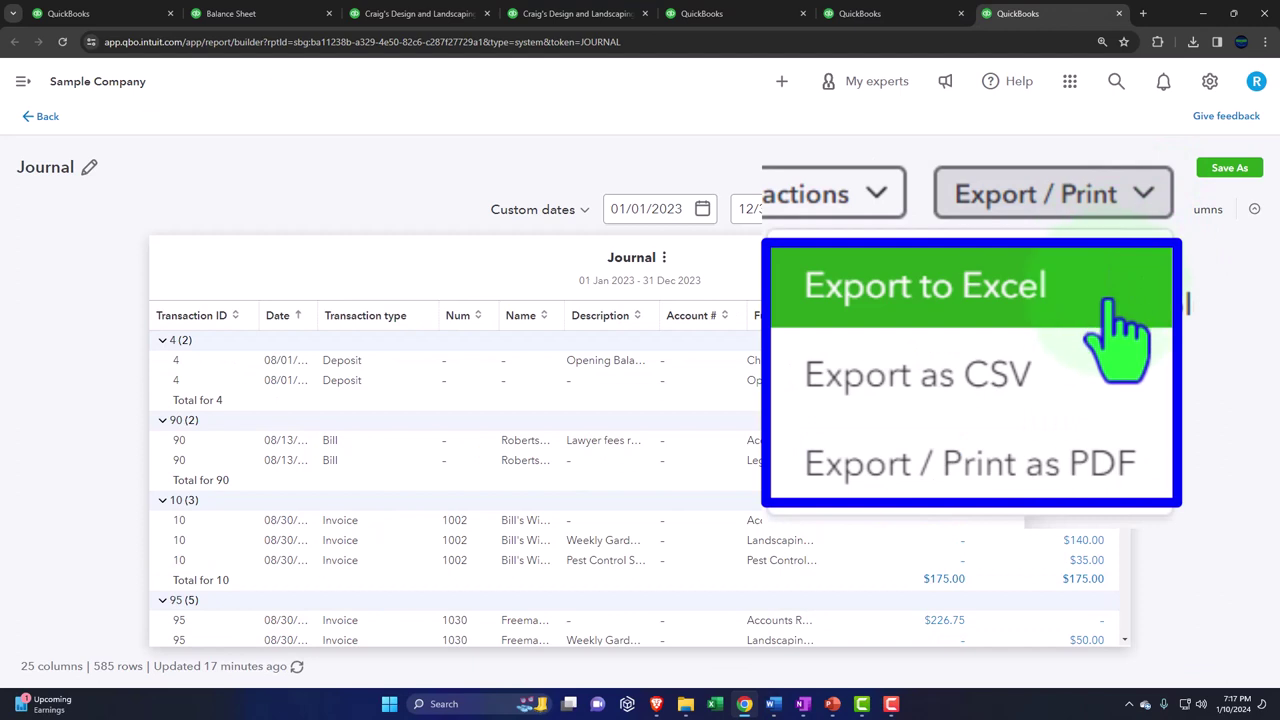
pyautogui.click(1225, 355)
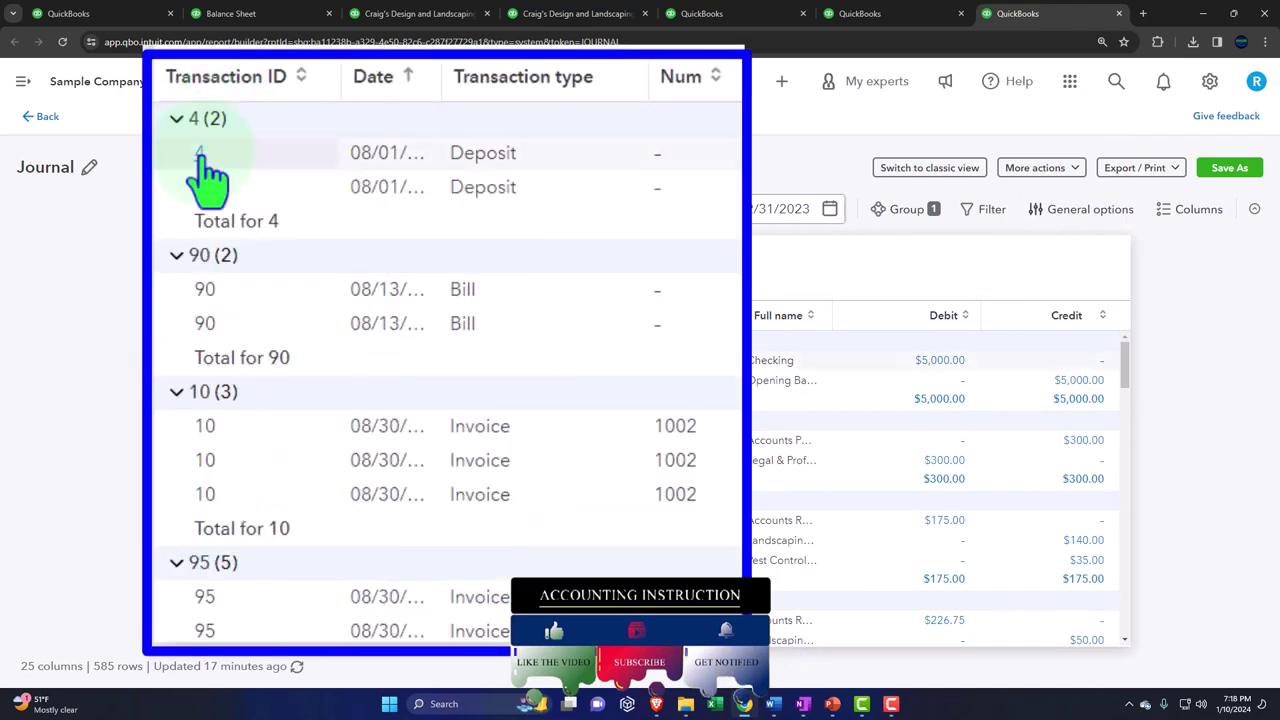
pyautogui.click(212, 325)
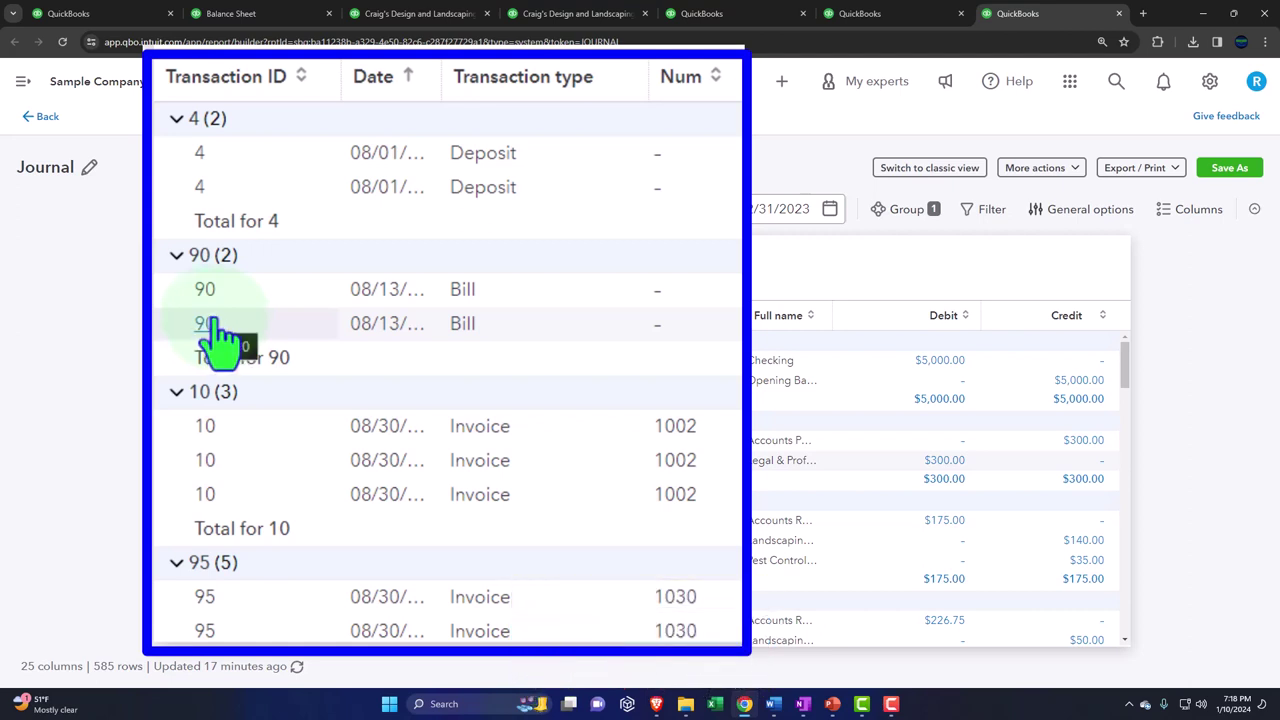